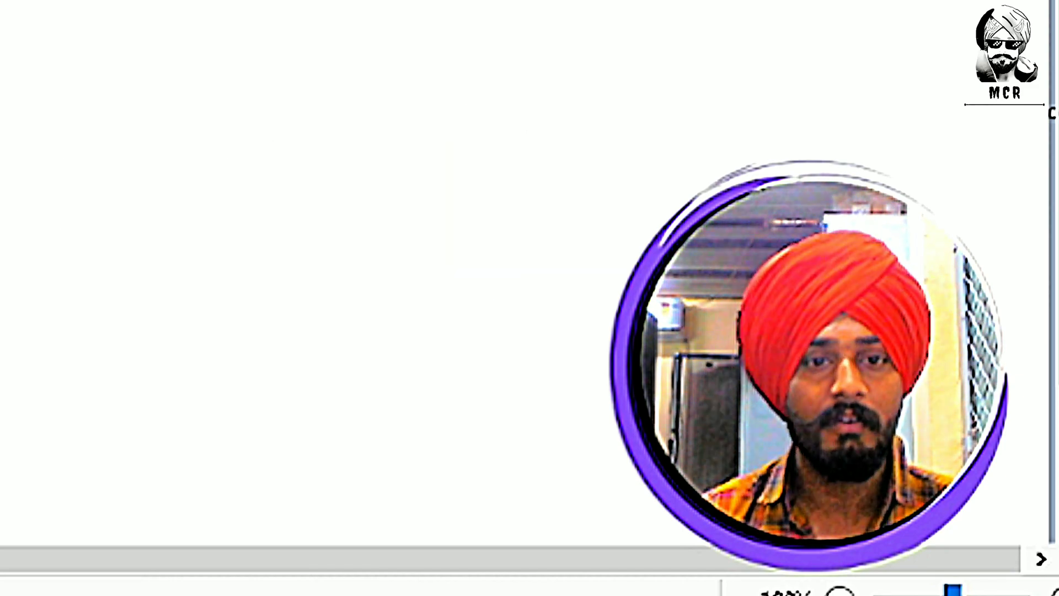
- Draw a rectangle about 309 × 226 px and, further right, a smaller rounded rectangle about 199 × 73 px
mouse_move(130, 197)
mouse_down()
mouse_move(258, 258)
mouse_move(342, 319)
mouse_move(372, 373)
mouse_up()
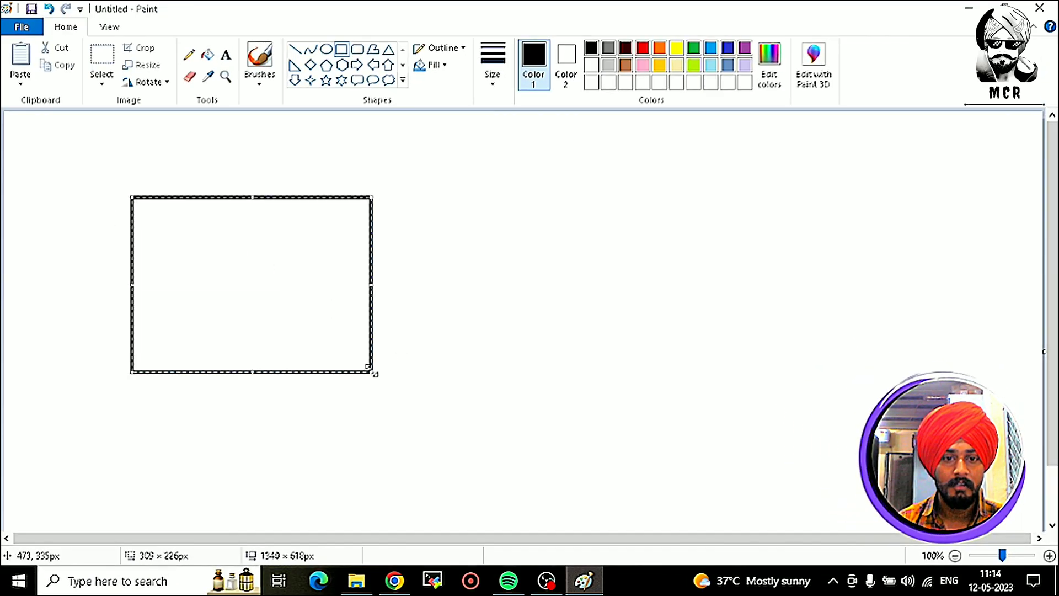
click(358, 50)
drag(641, 165, 794, 223)
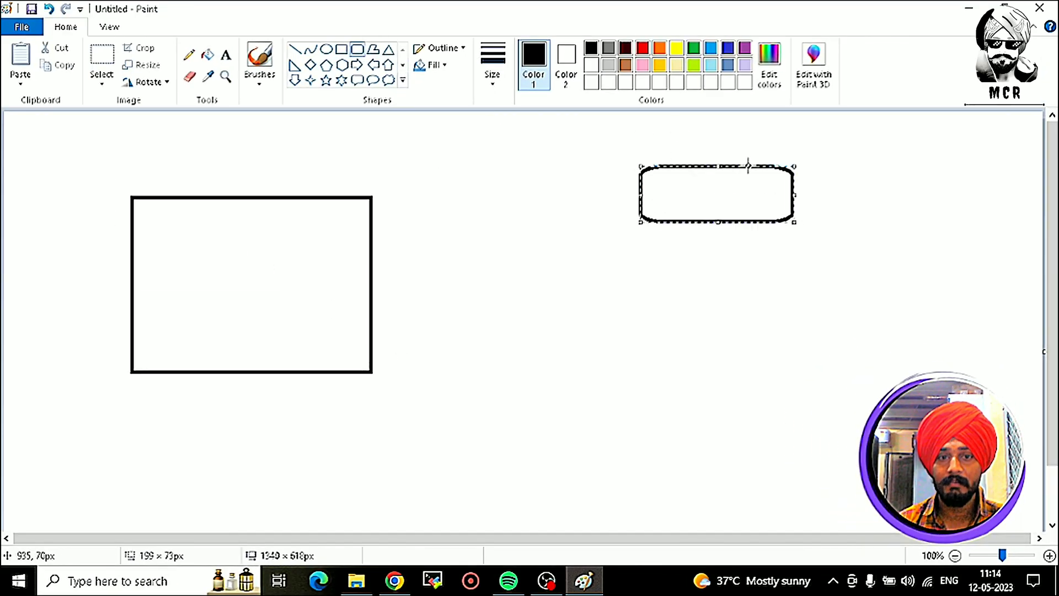
- Add the text lines "snmp", "public" and "private" below the rounded rectangle
click(226, 54)
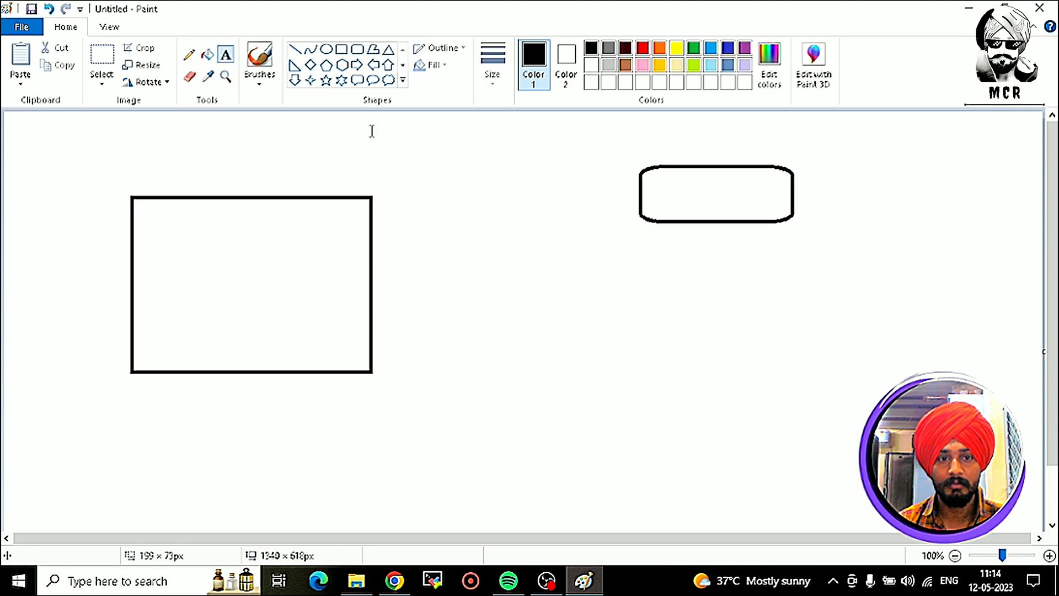
click(683, 220)
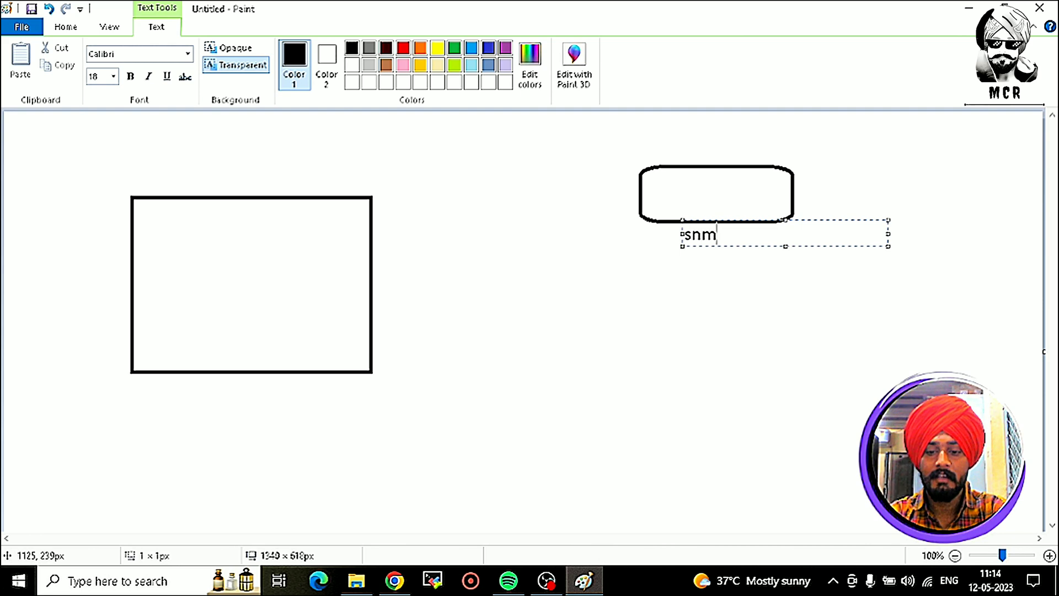
click(725, 256)
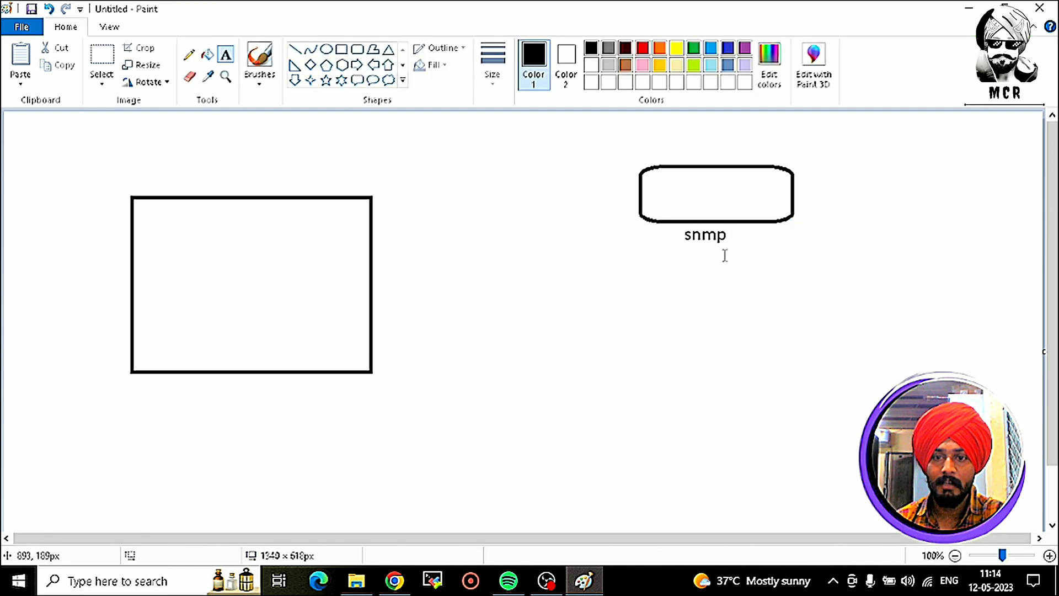
click(687, 243)
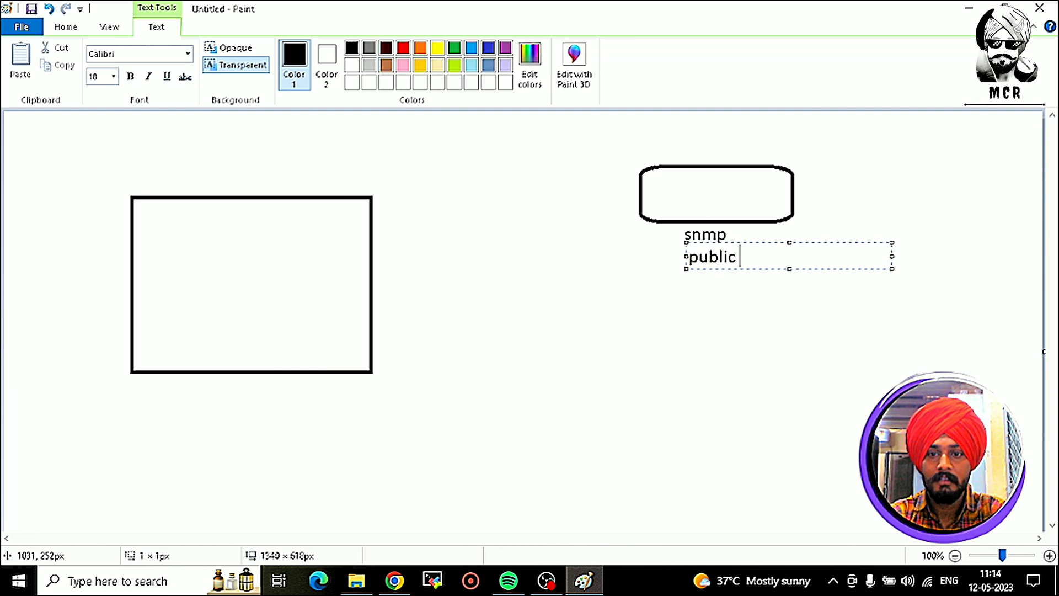
text(public)
key(Return)
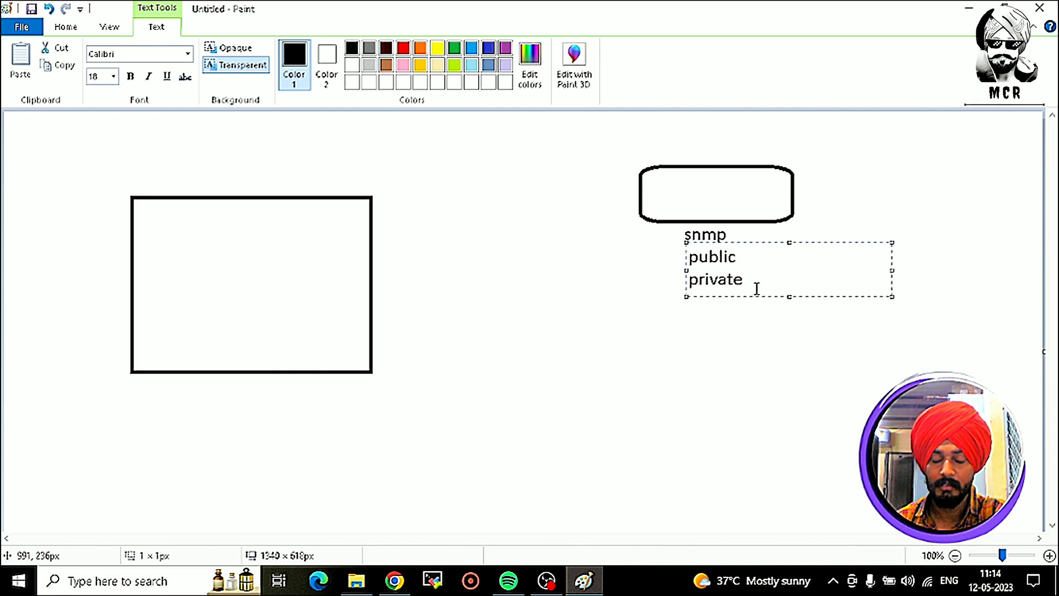
click(409, 289)
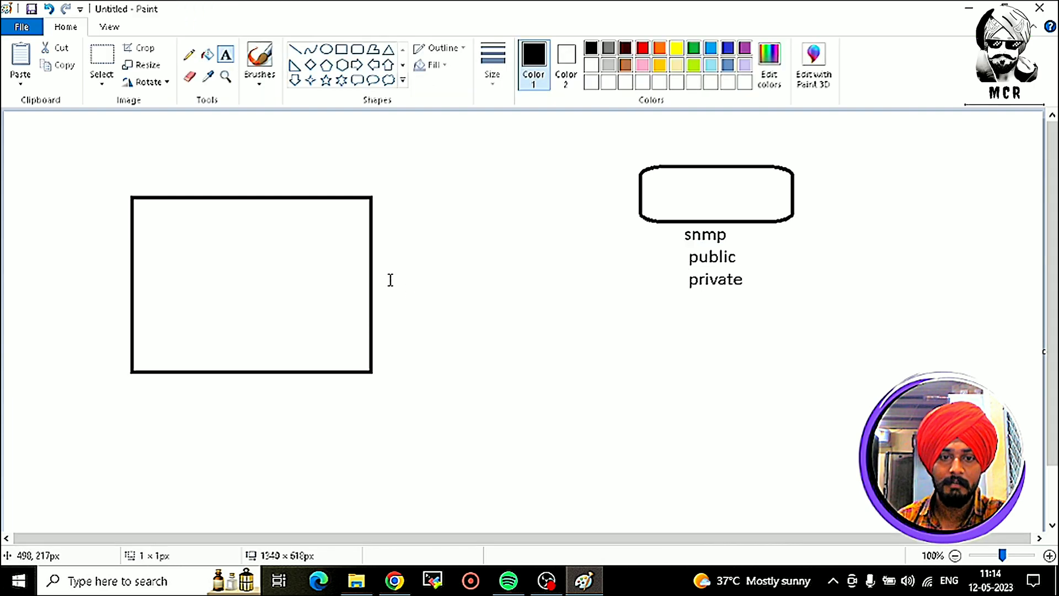
- Write "public and private" beside the large rectangle and connect that rectangle to the rounded one with a straight line
click(390, 280)
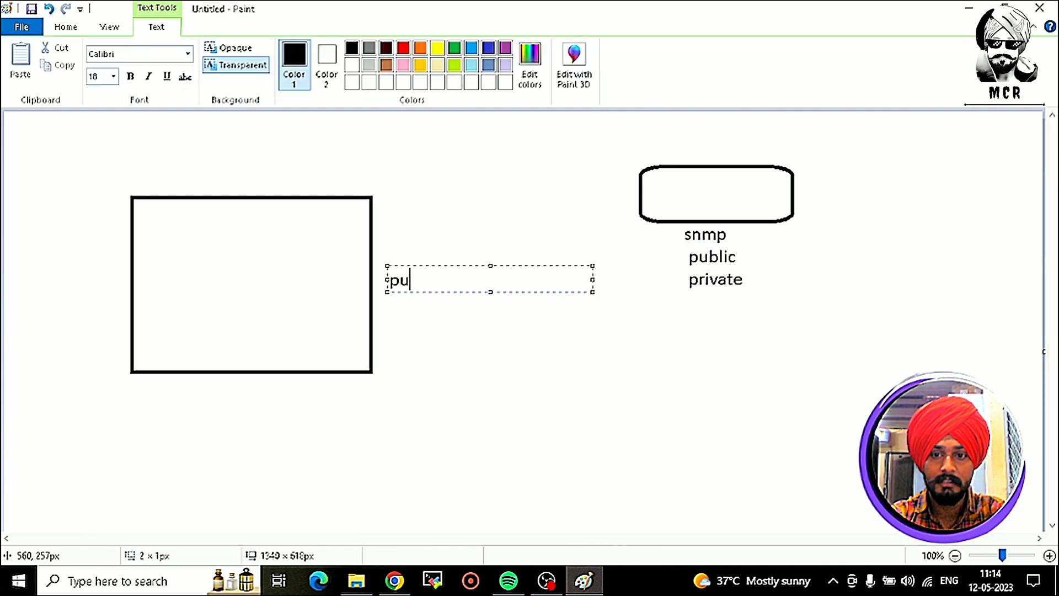
text(public )
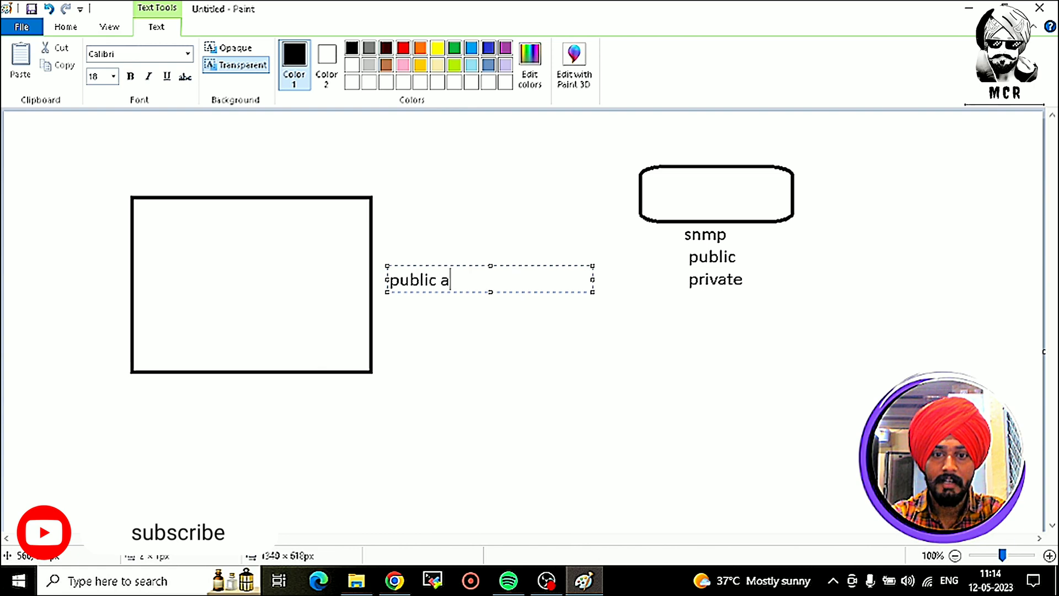
text(and private)
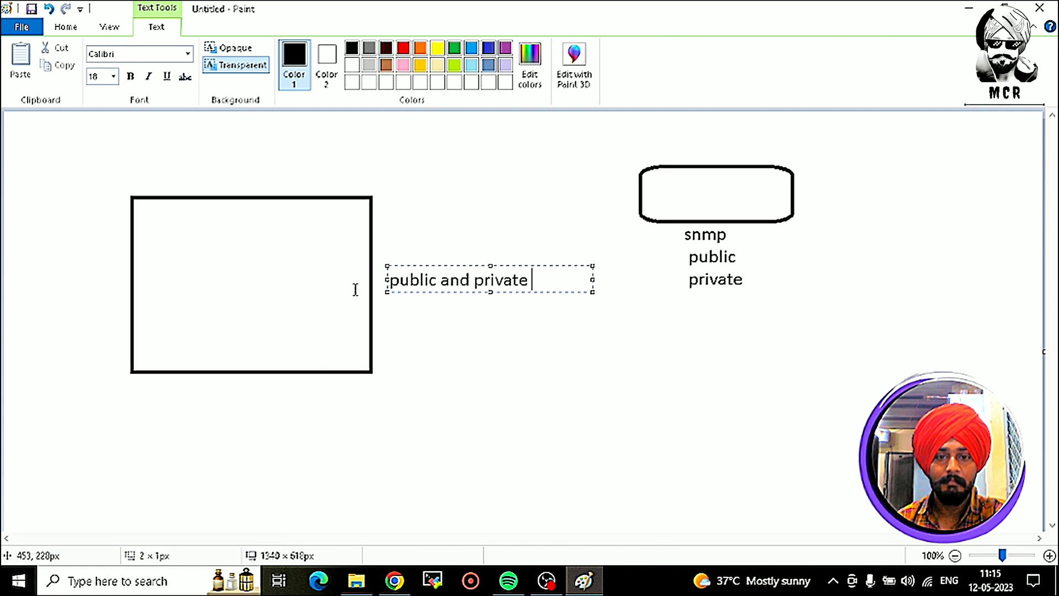
click(411, 320)
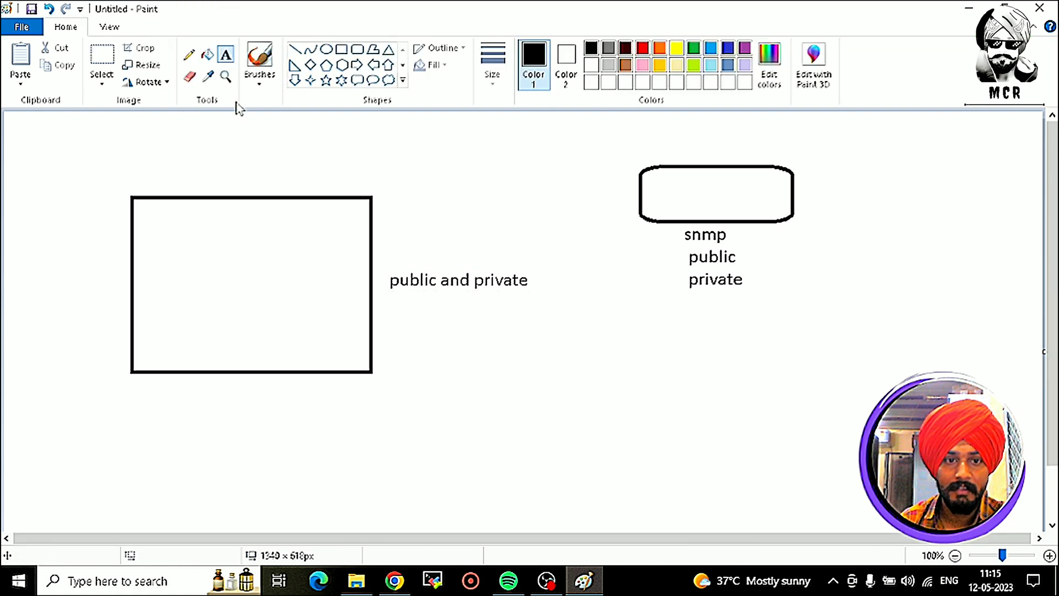
click(295, 49)
drag(370, 261, 651, 197)
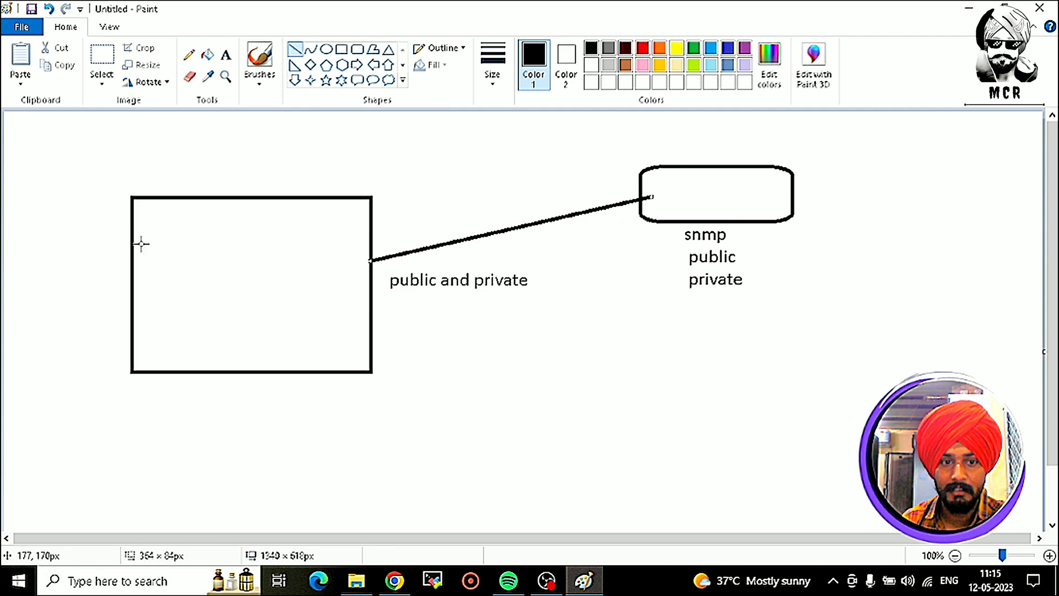
- Draw a right triangle about 194 × 133 px inside the large rectangle, with a small down-arrow shape to its left
click(326, 65)
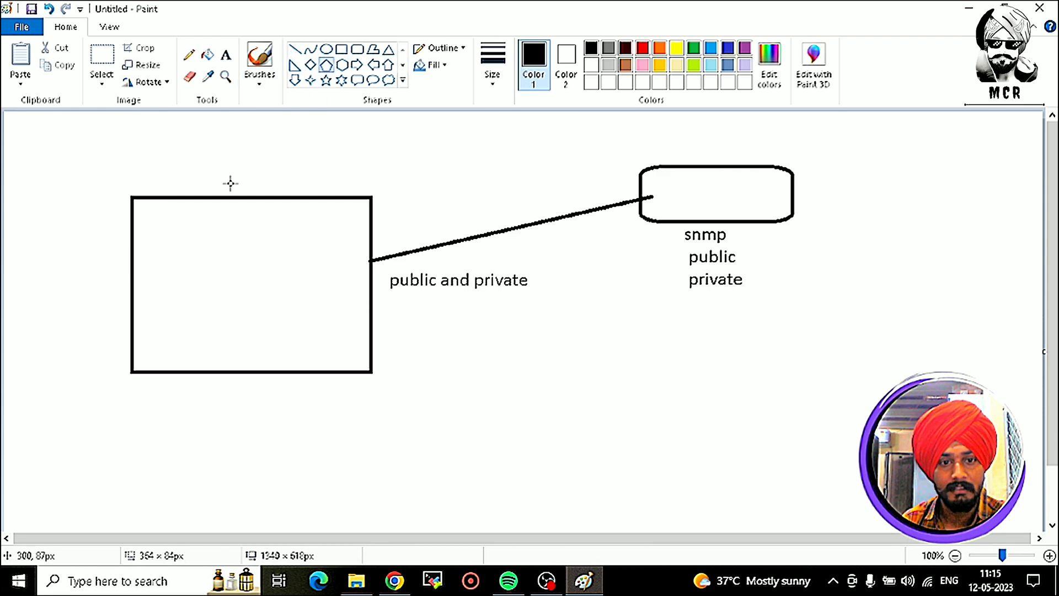
click(294, 65)
mouse_move(193, 238)
mouse_down()
mouse_move(244, 298)
mouse_move(344, 341)
mouse_up()
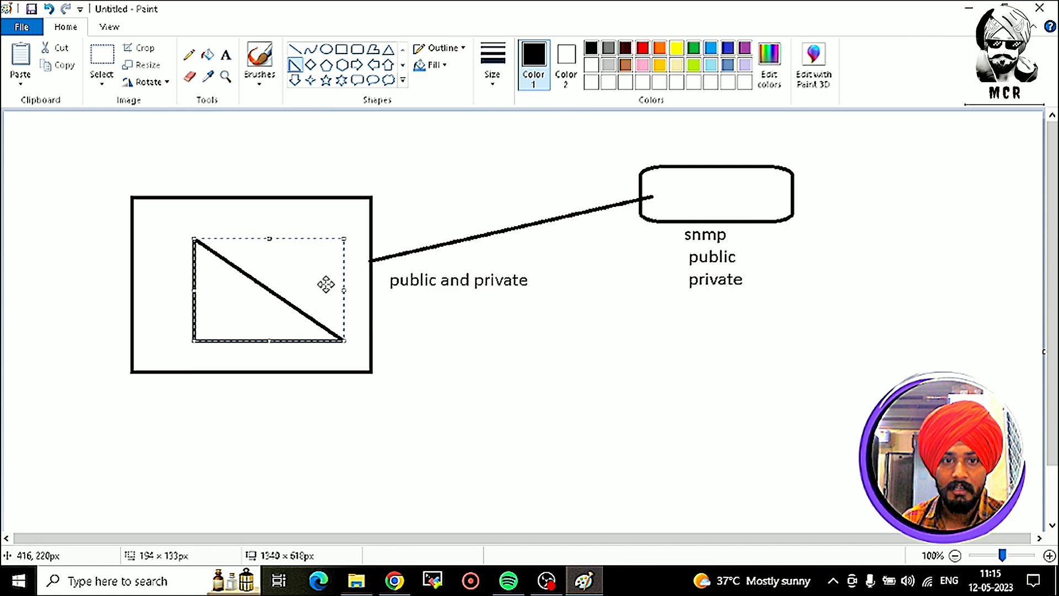
click(403, 81)
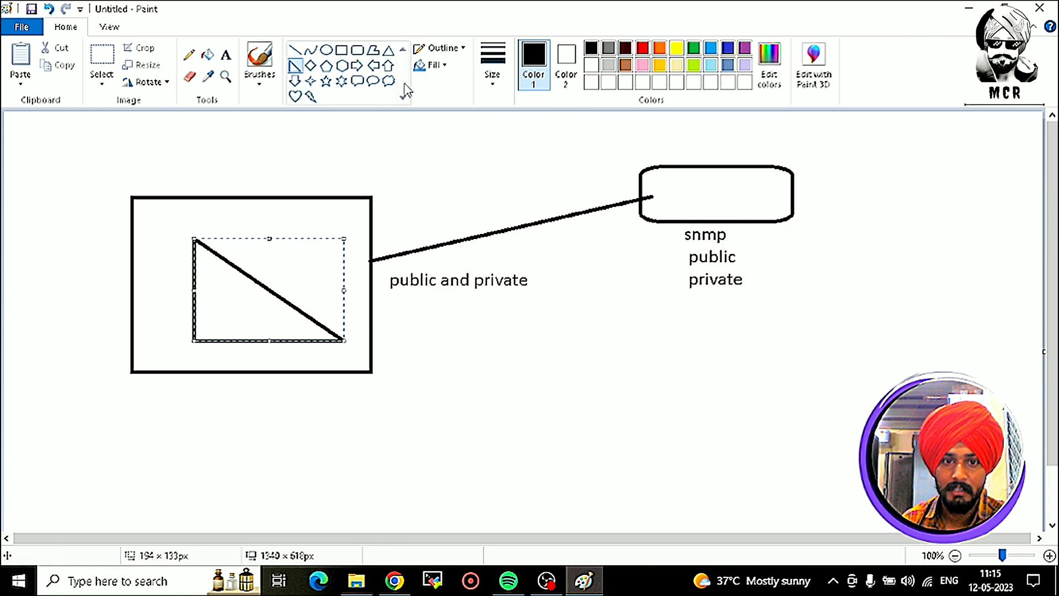
click(295, 81)
drag(162, 303, 179, 252)
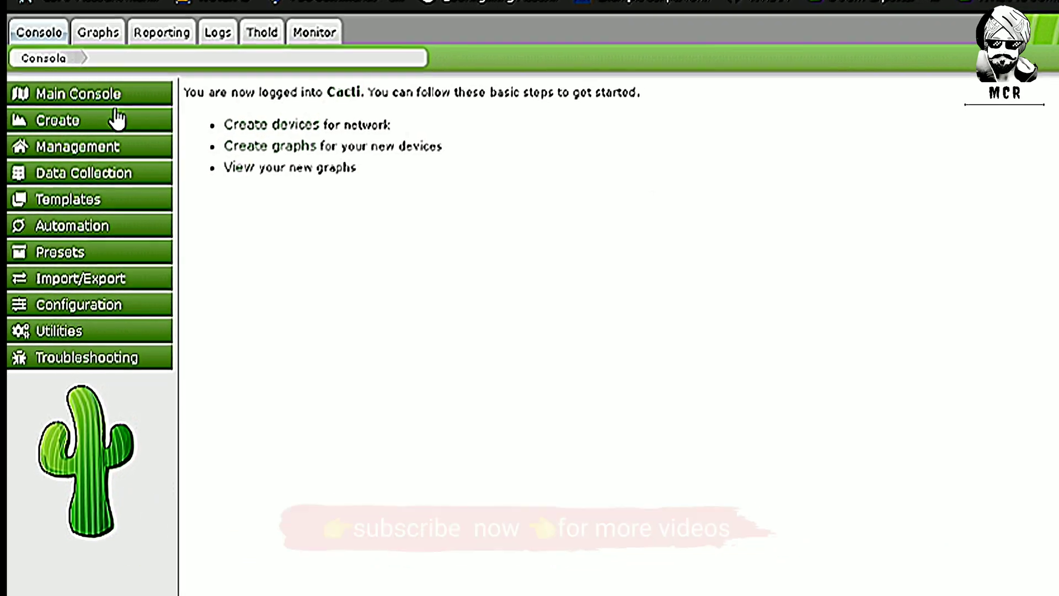
click(35, 25)
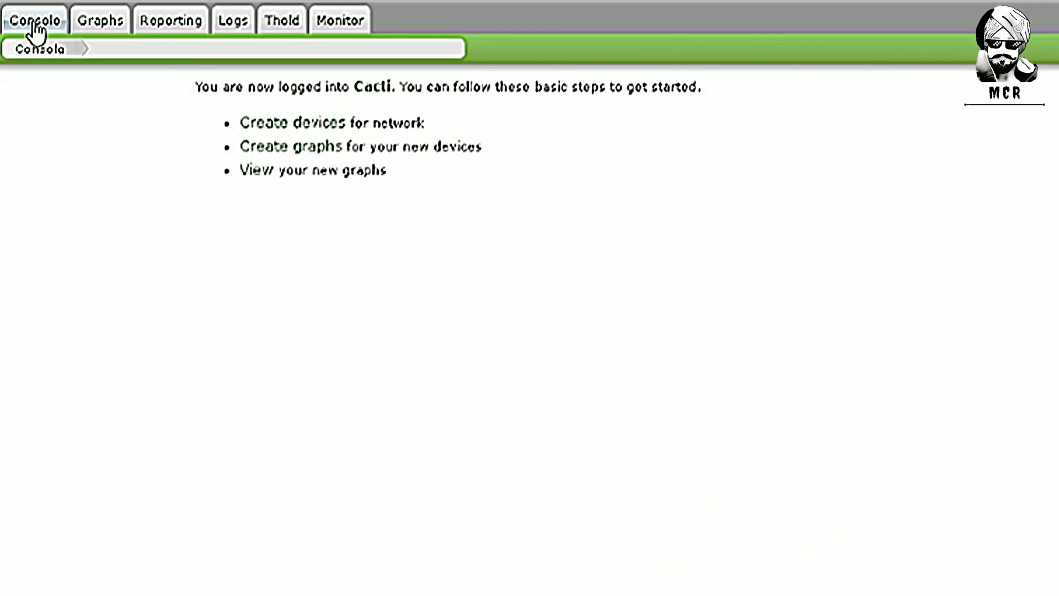
click(35, 24)
click(35, 27)
click(35, 27)
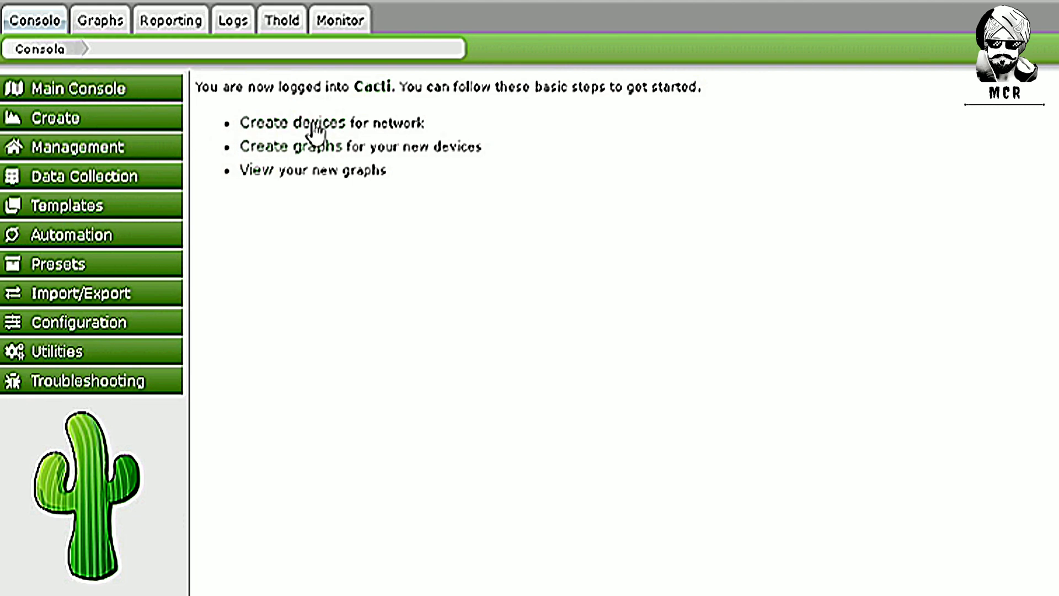
- In Cacti, view the settings of device 10.16.0.16 from the device list and return to the main console
click(132, 123)
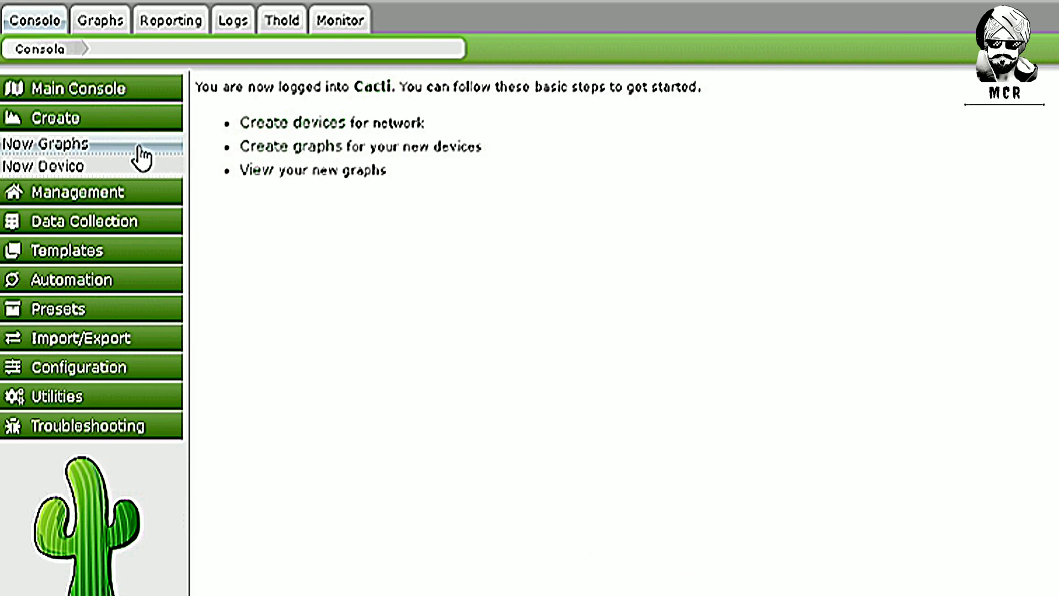
click(135, 193)
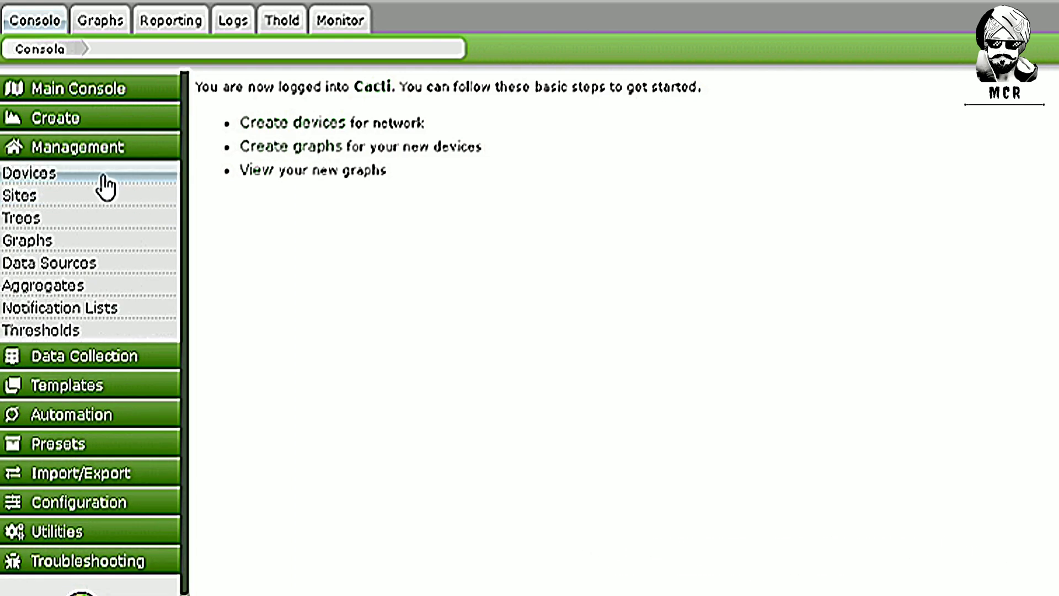
click(104, 177)
scroll(548, 309, down, 10)
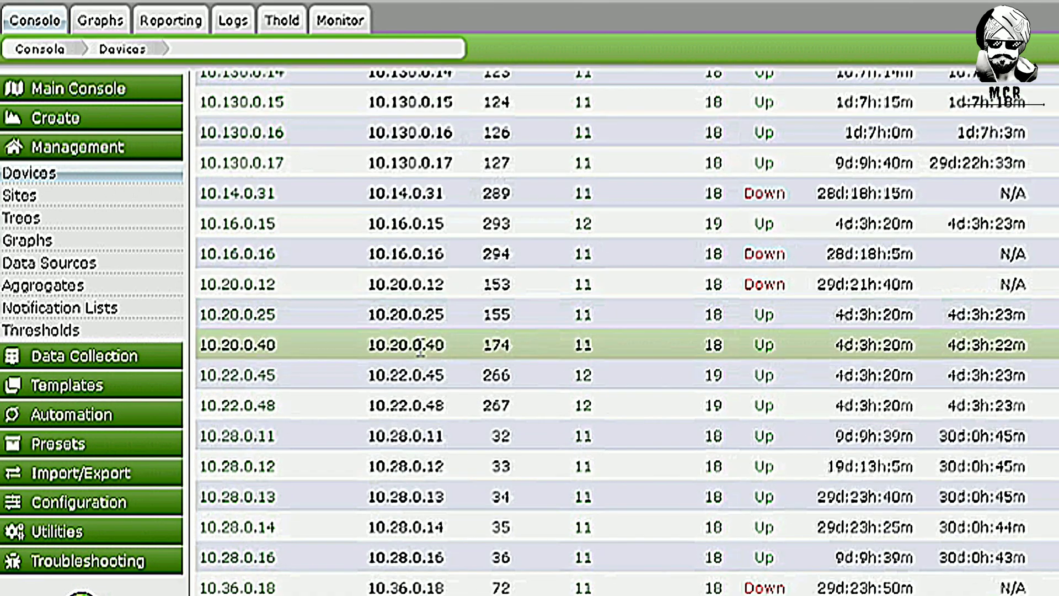
click(242, 255)
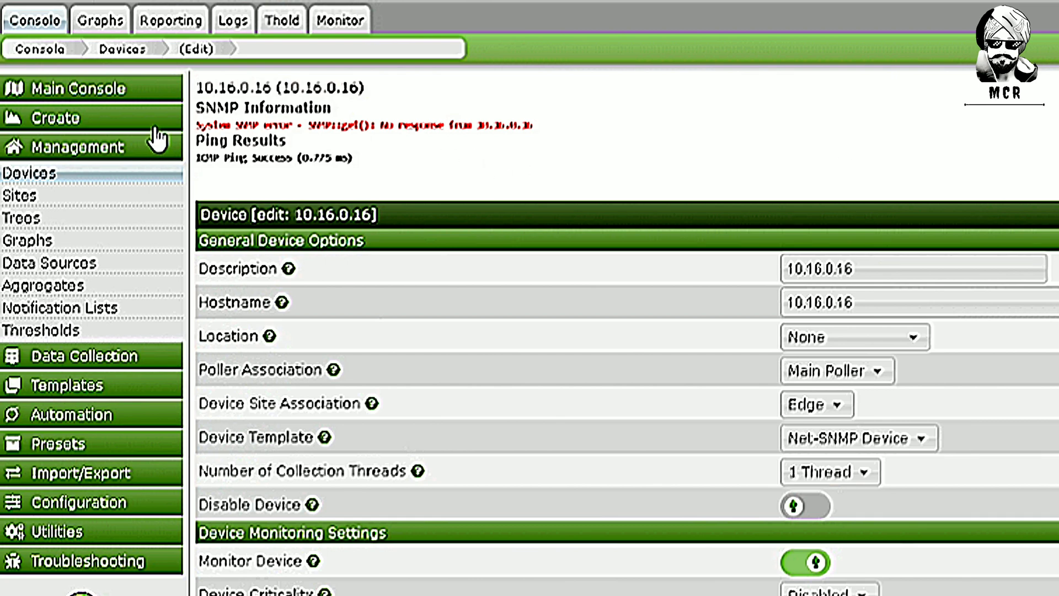
click(127, 122)
click(117, 91)
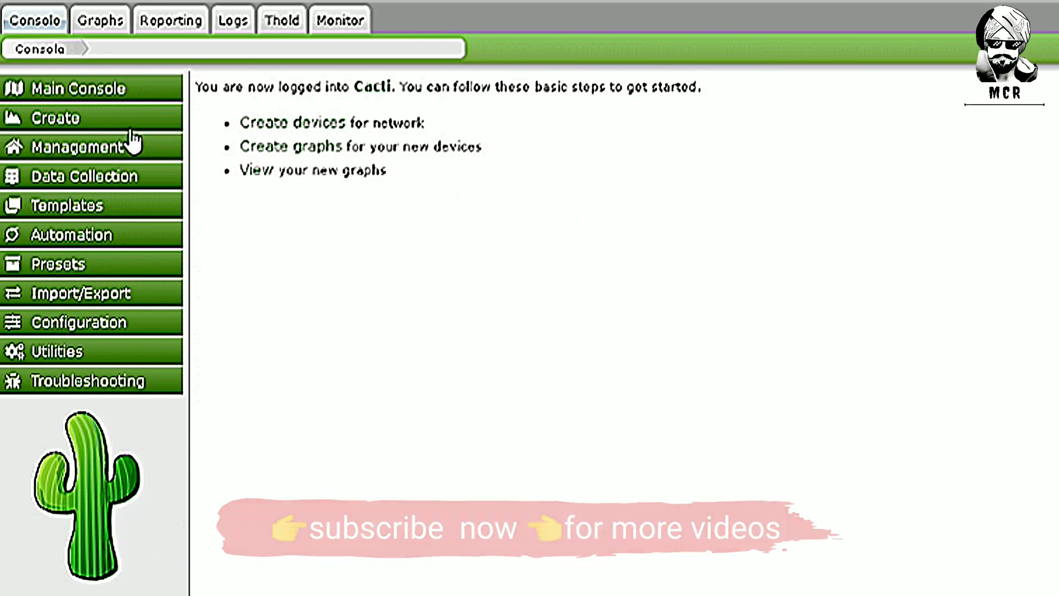
- Open the page for creating new graphs and choose 10.11.0.14 as the device
click(50, 121)
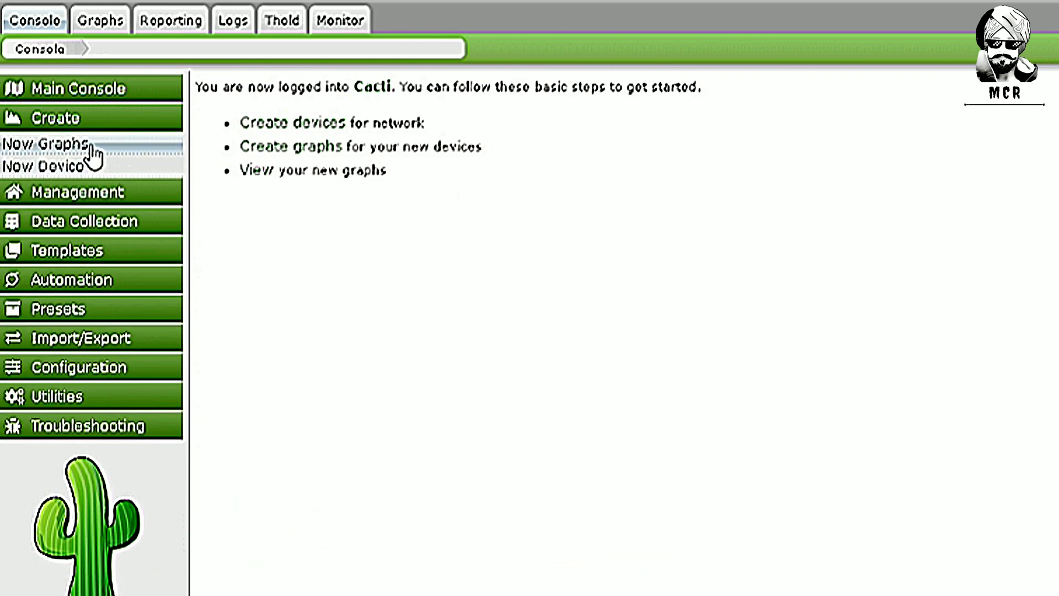
click(92, 148)
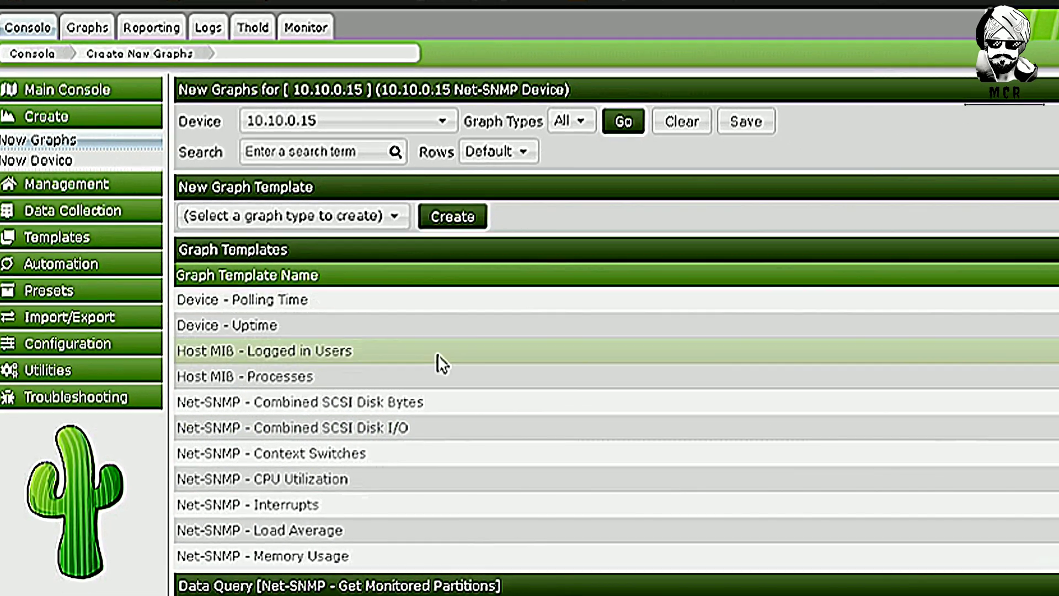
click(332, 119)
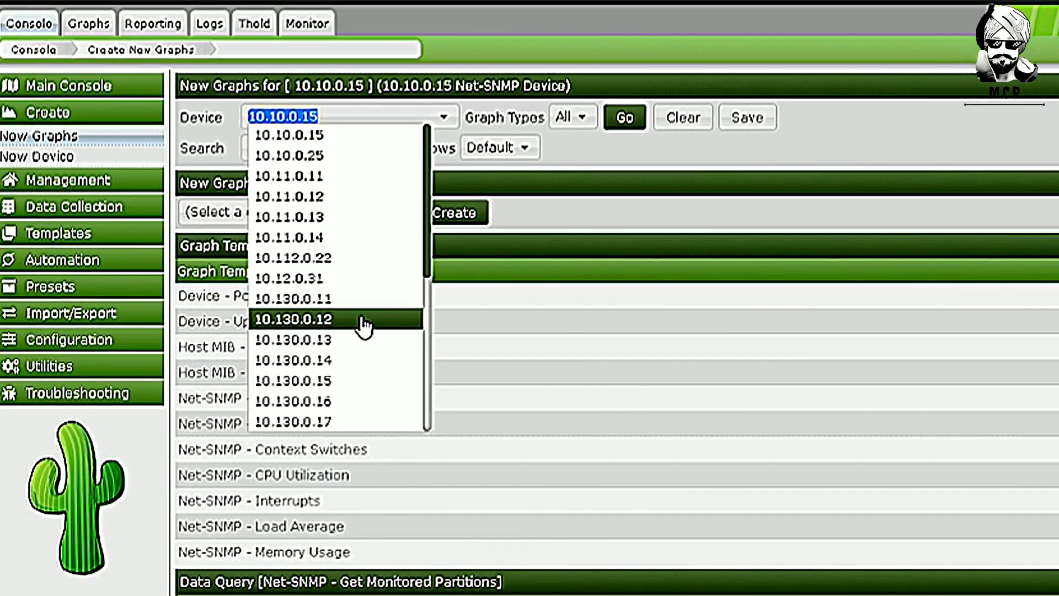
click(309, 236)
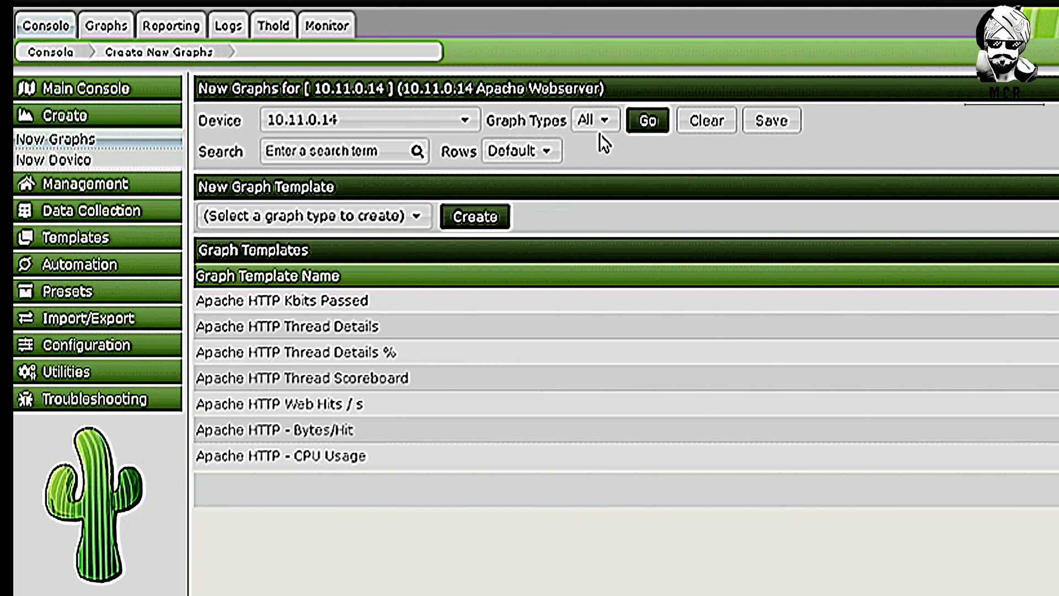
- Review the graph type and row count options available for device 10.11.0.14
click(593, 120)
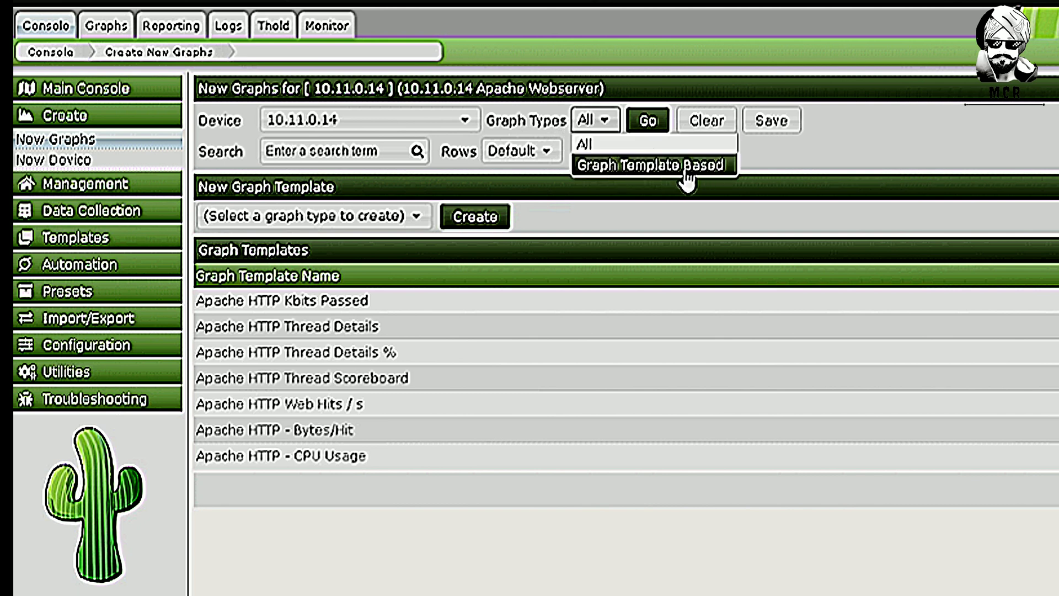
click(610, 145)
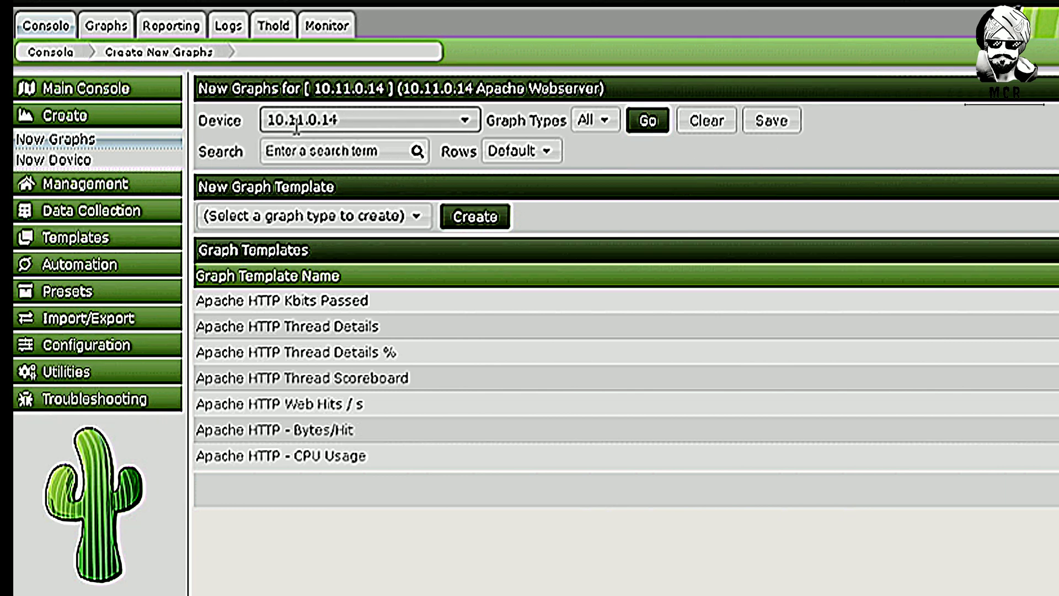
click(315, 161)
click(530, 156)
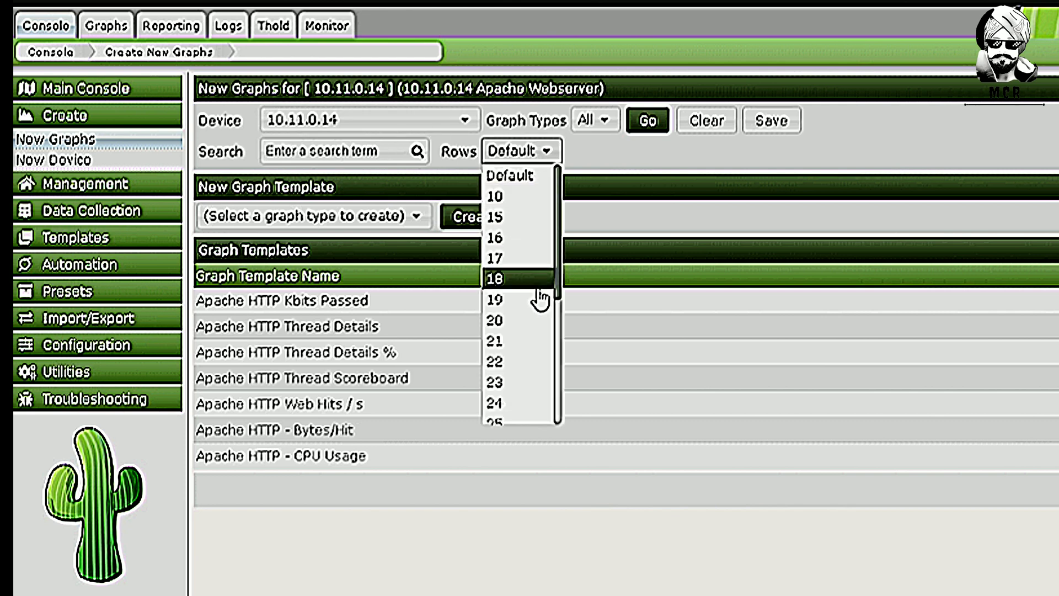
click(618, 162)
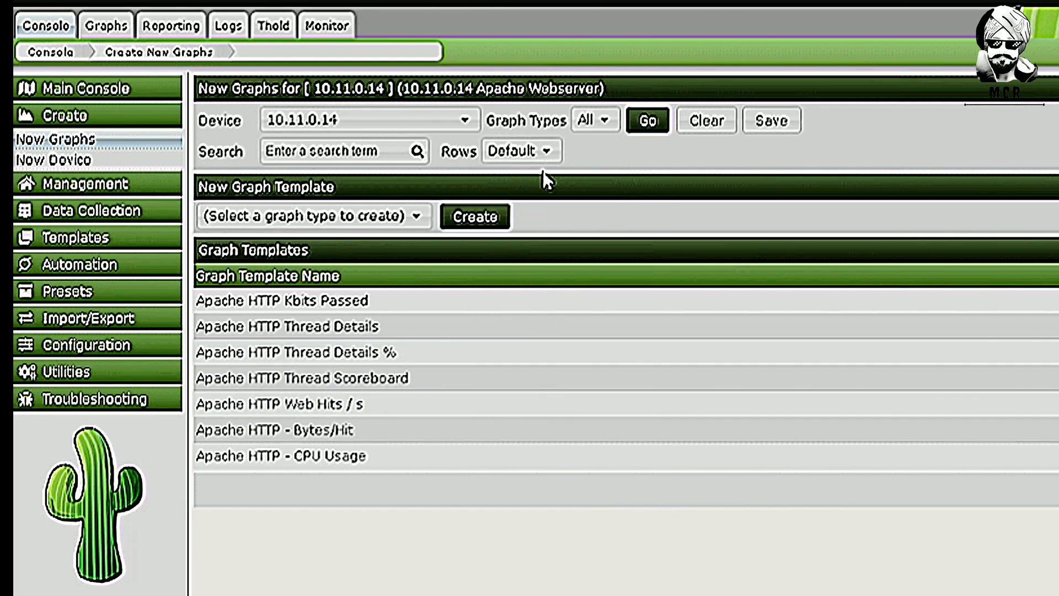
- Choose the Synology - CPU Fan Status graph template for device 10.11.0.14 and start creating the graph
click(318, 217)
scroll(339, 303, down, 20)
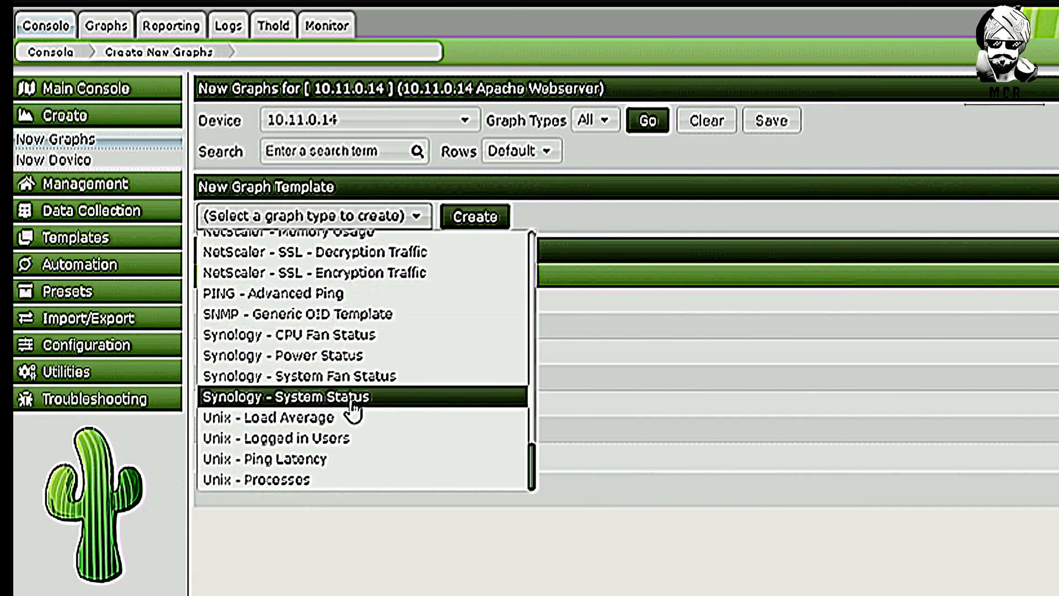
click(379, 341)
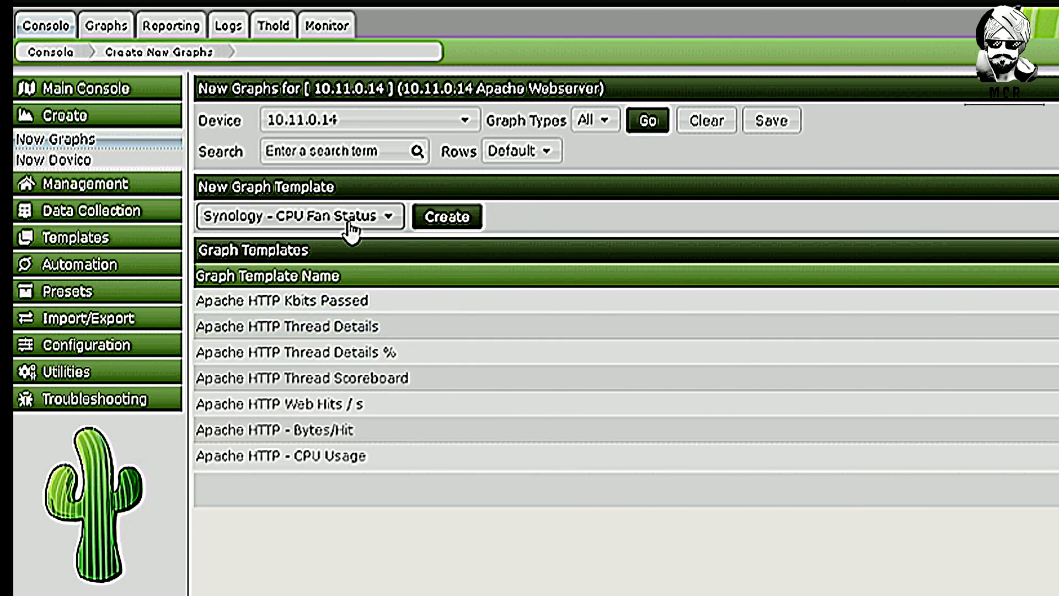
click(447, 217)
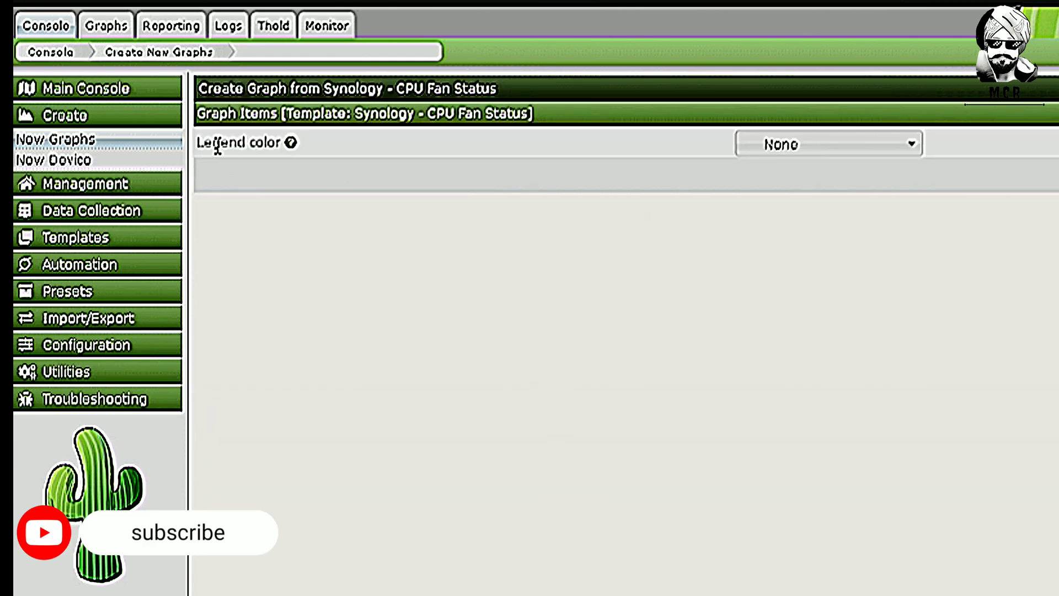
- Set the legend color to Cacti Color (00BD27) and create the Synology - CPU Fan Status graph
drag(246, 145, 257, 145)
click(844, 145)
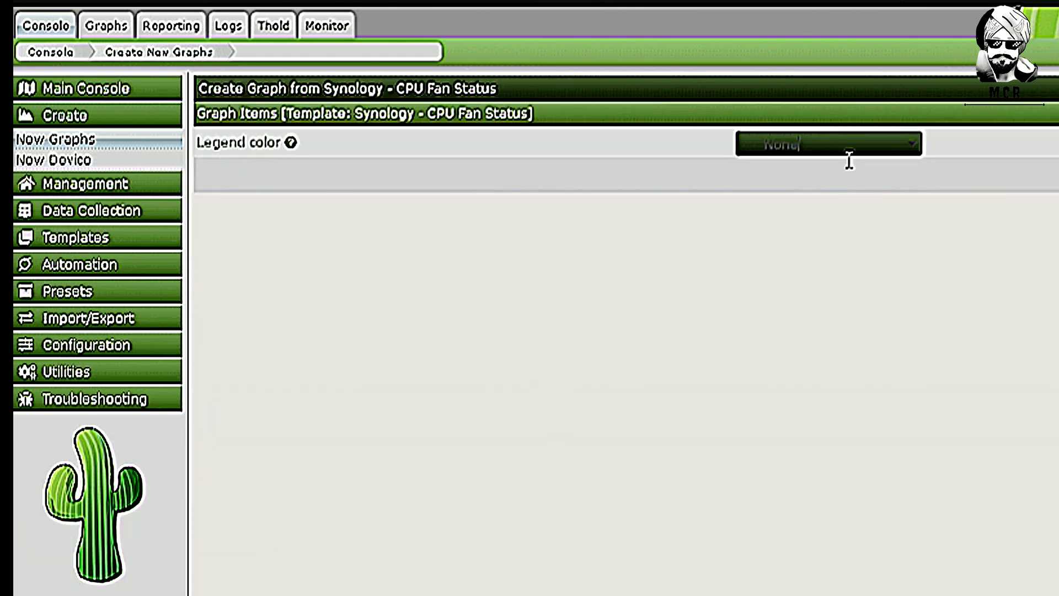
click(882, 145)
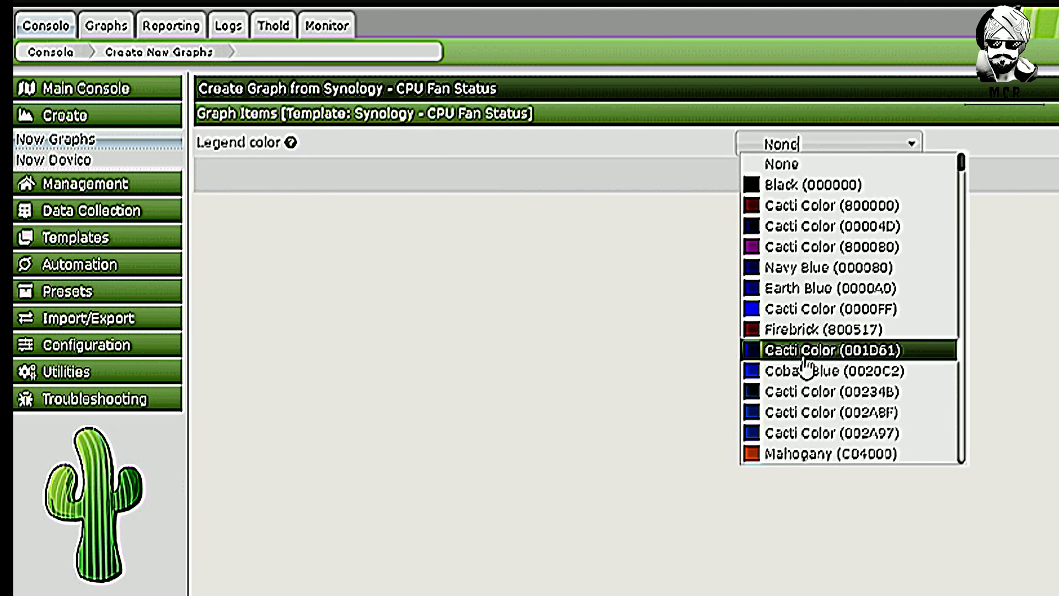
scroll(814, 259, down, 5)
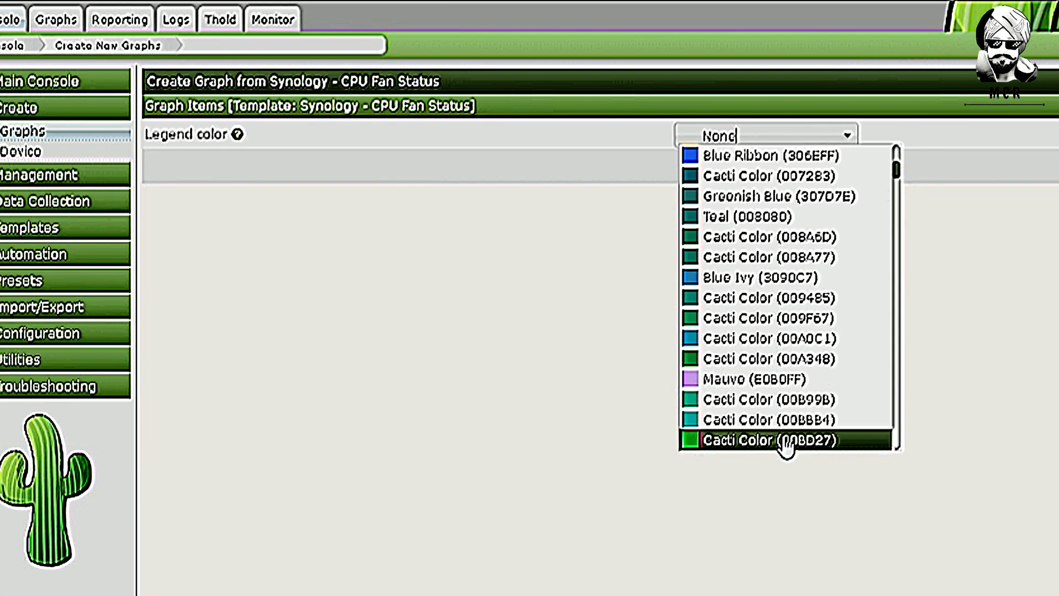
click(786, 441)
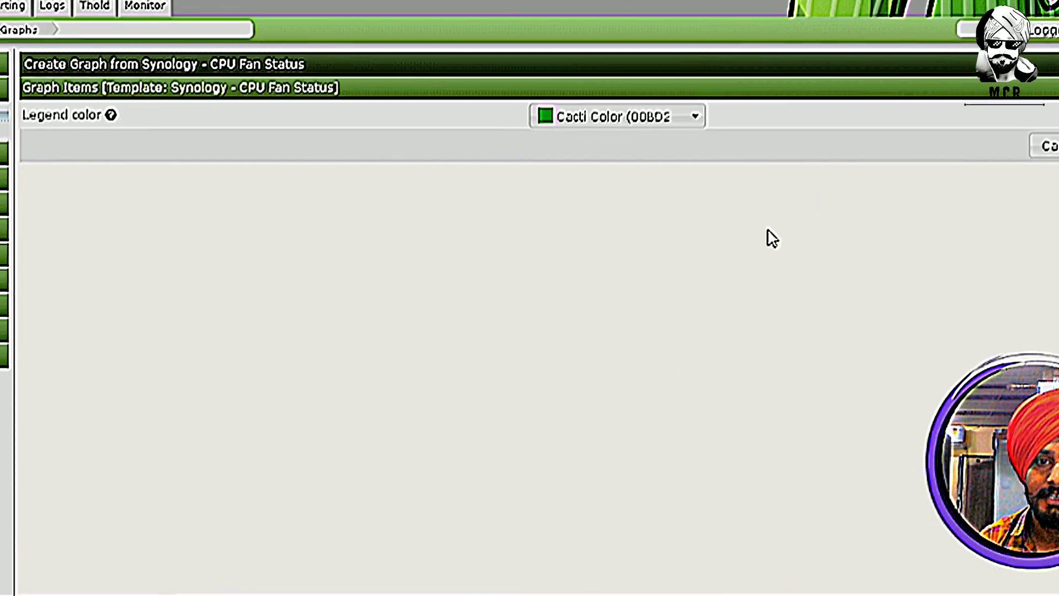
click(993, 132)
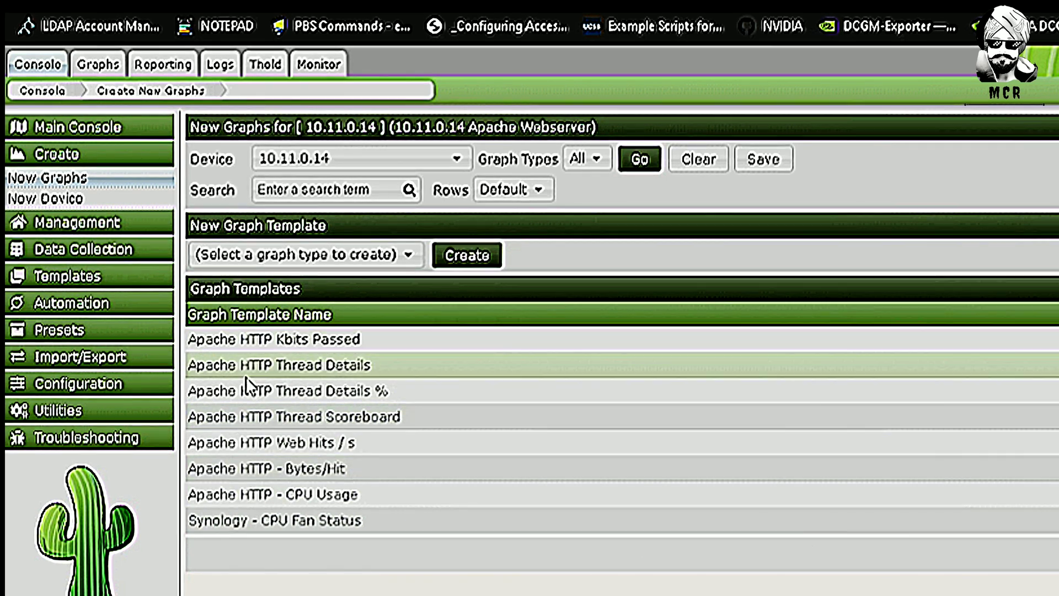
- Create a graph for device 10.11.0.14 from the Device - Uptime template
click(408, 255)
scroll(394, 331, down, 5)
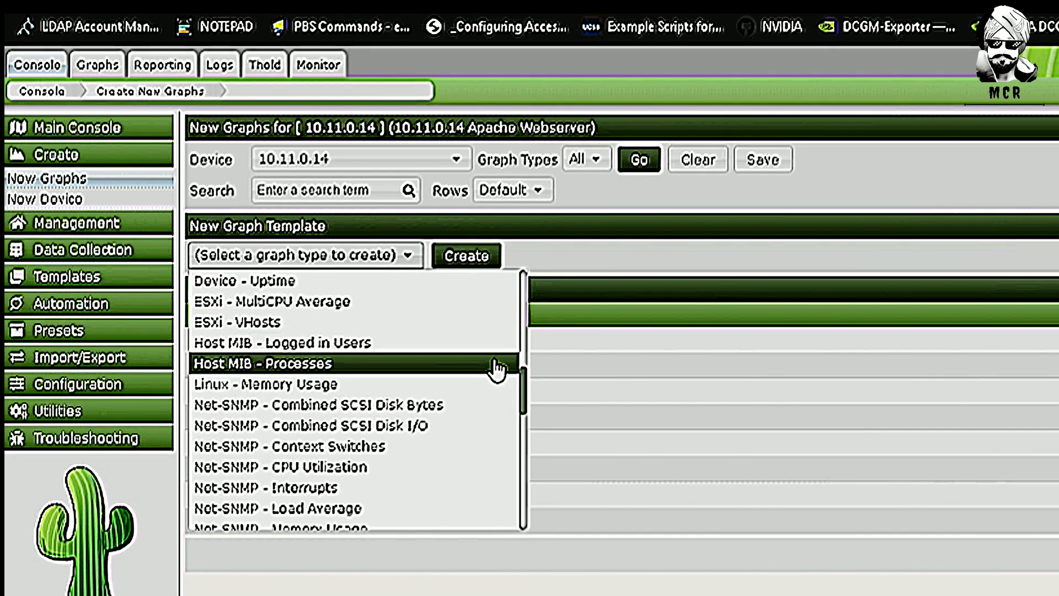
scroll(368, 375, down, 5)
scroll(370, 397, down, 5)
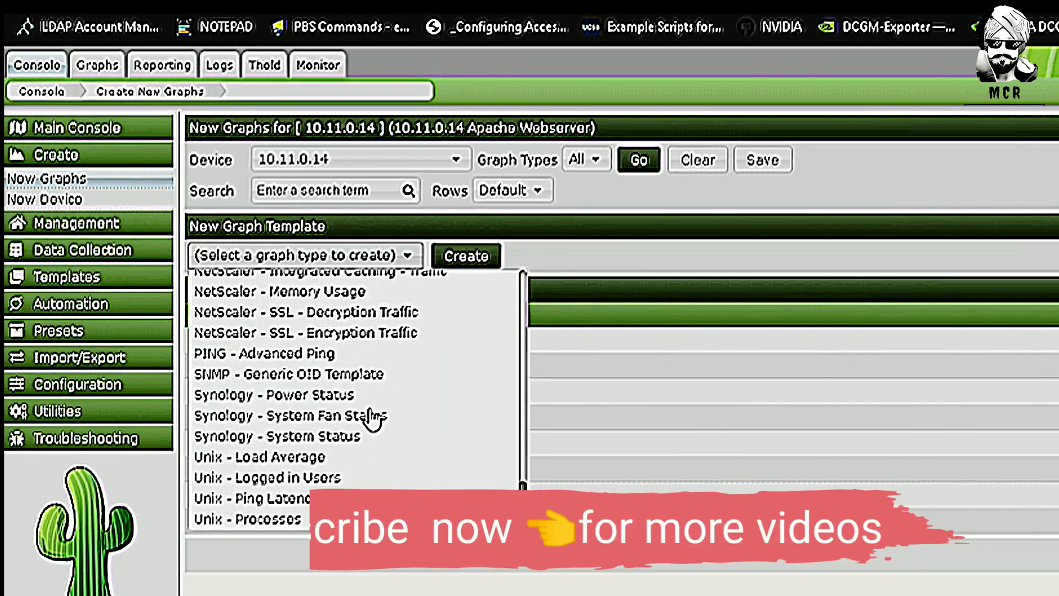
scroll(364, 393, up, 10)
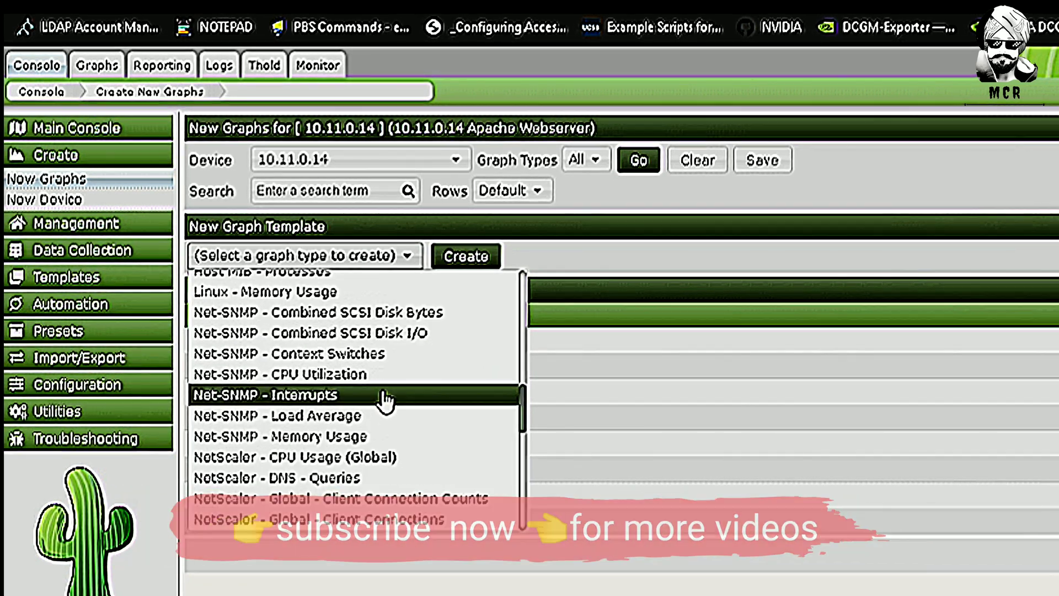
scroll(379, 394, up, 3)
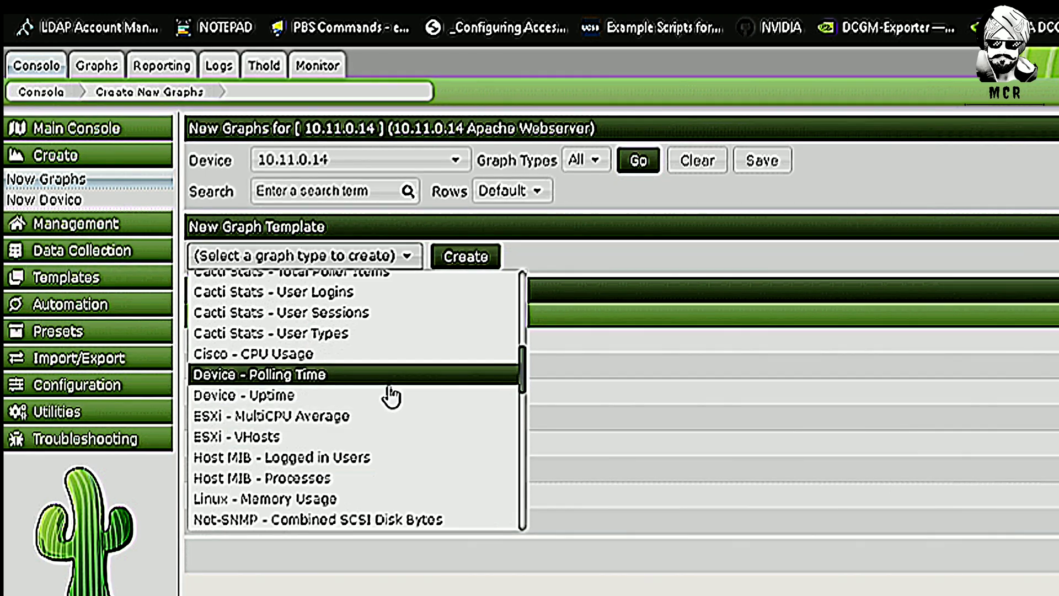
click(347, 405)
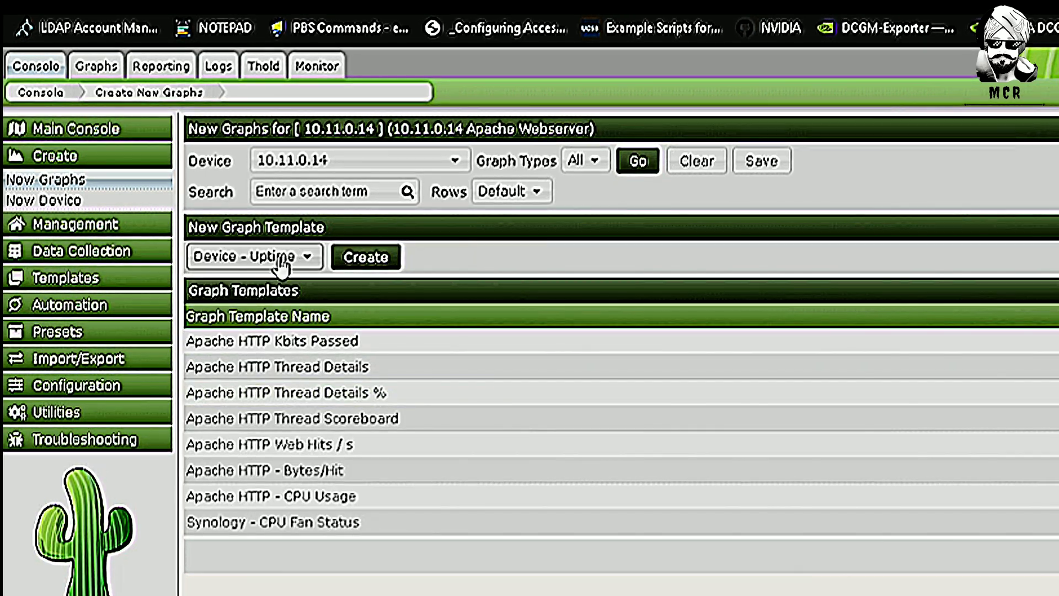
click(356, 257)
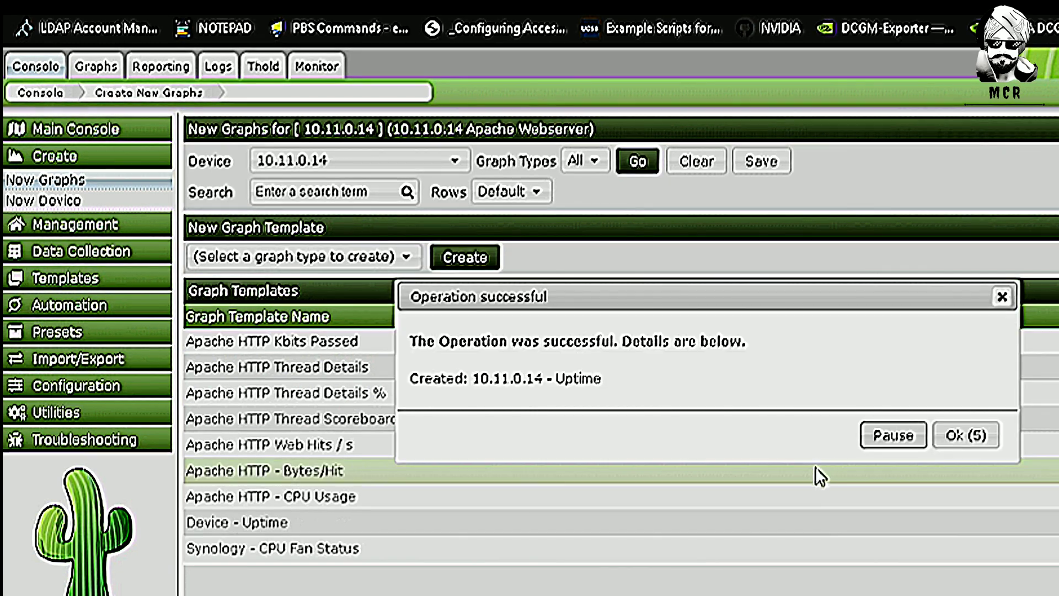
click(966, 436)
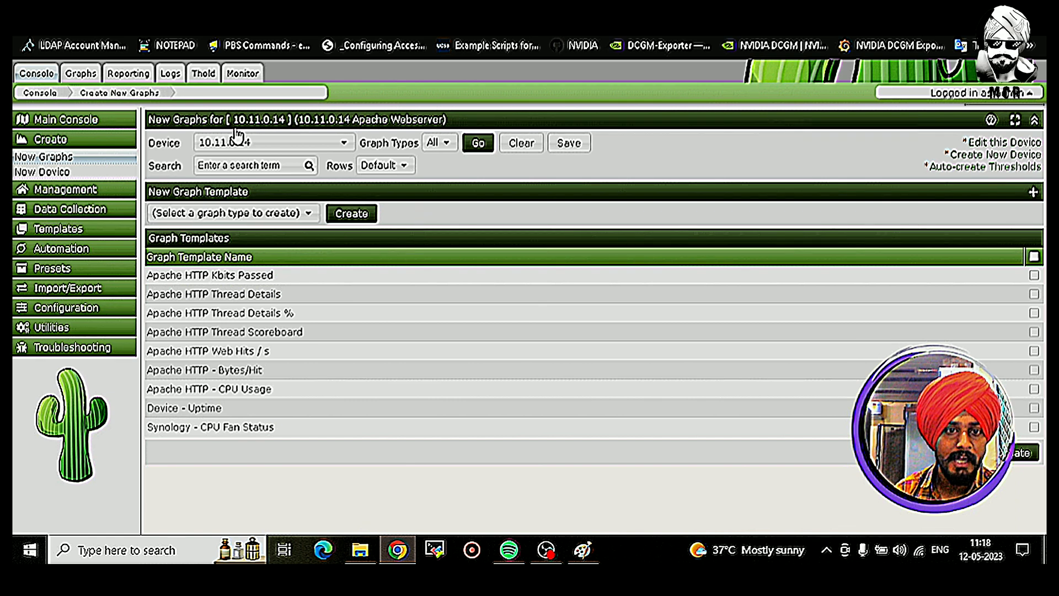
- View the graph tree page and return to the new graphs page to recheck the address of device 10.11.0.14
click(80, 76)
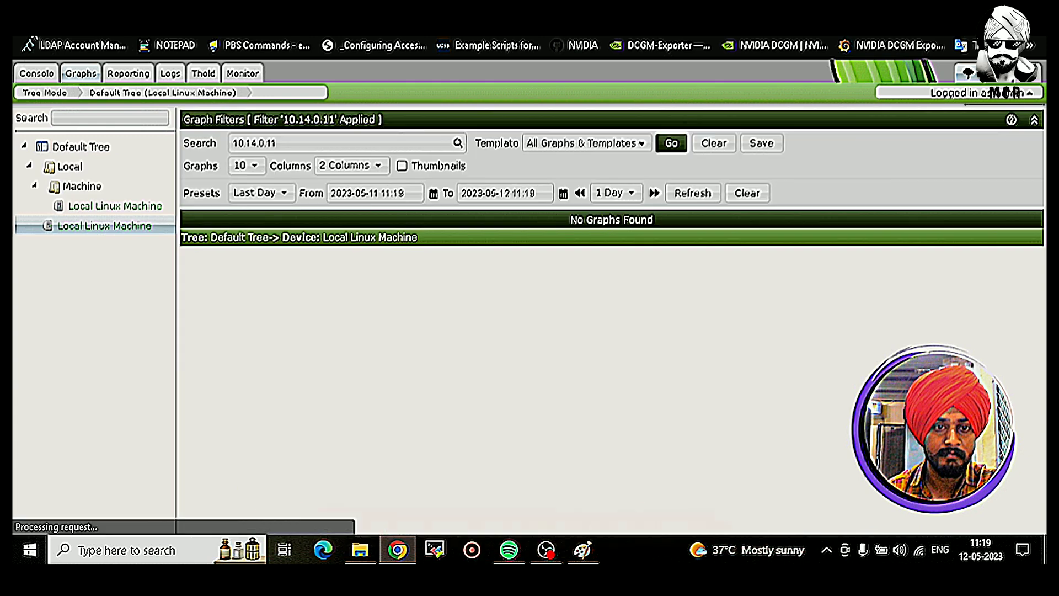
click(37, 72)
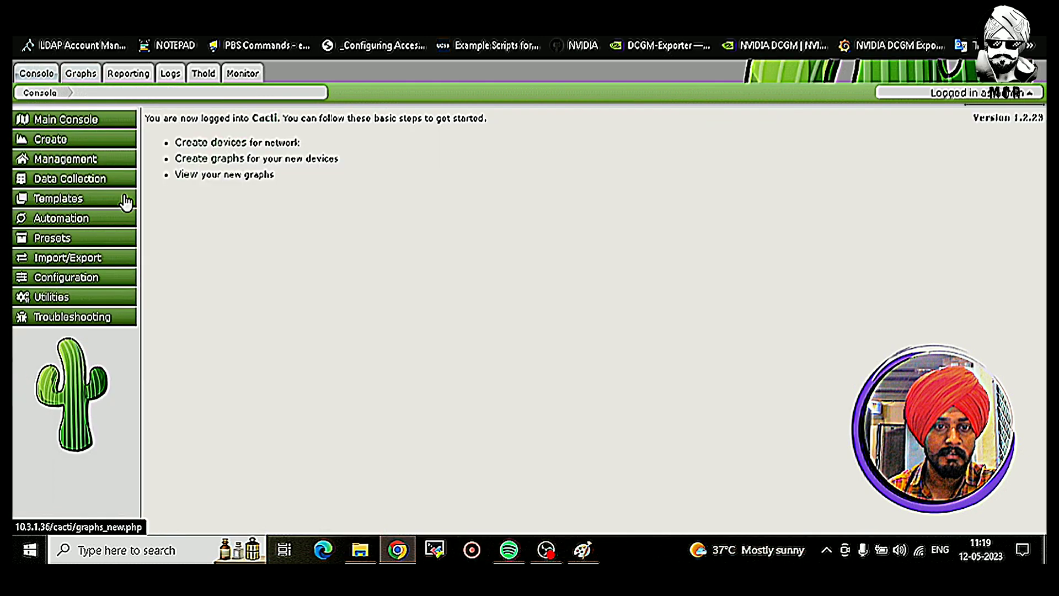
click(83, 140)
click(93, 173)
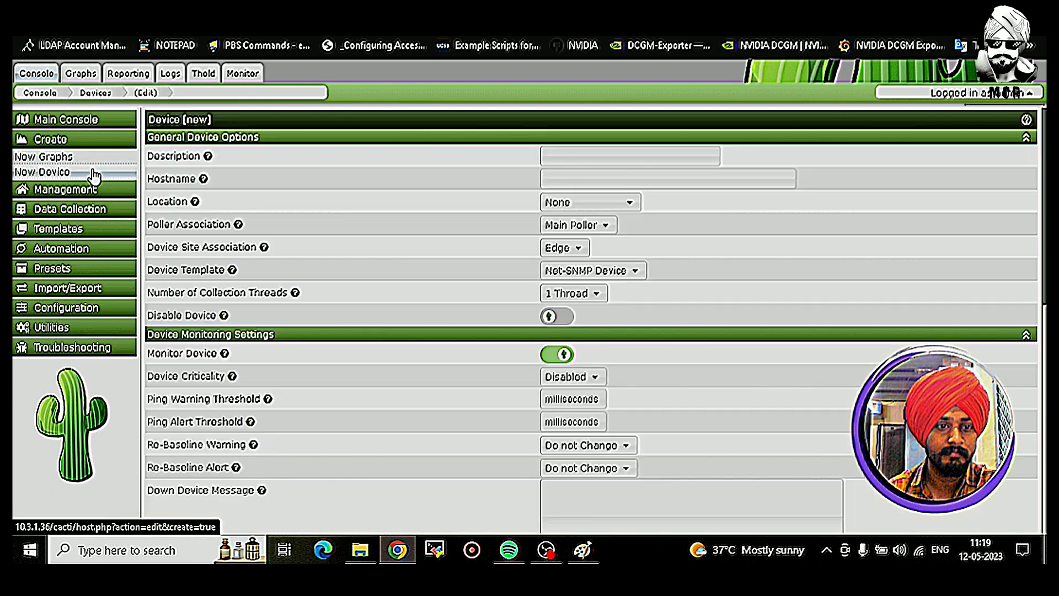
click(78, 158)
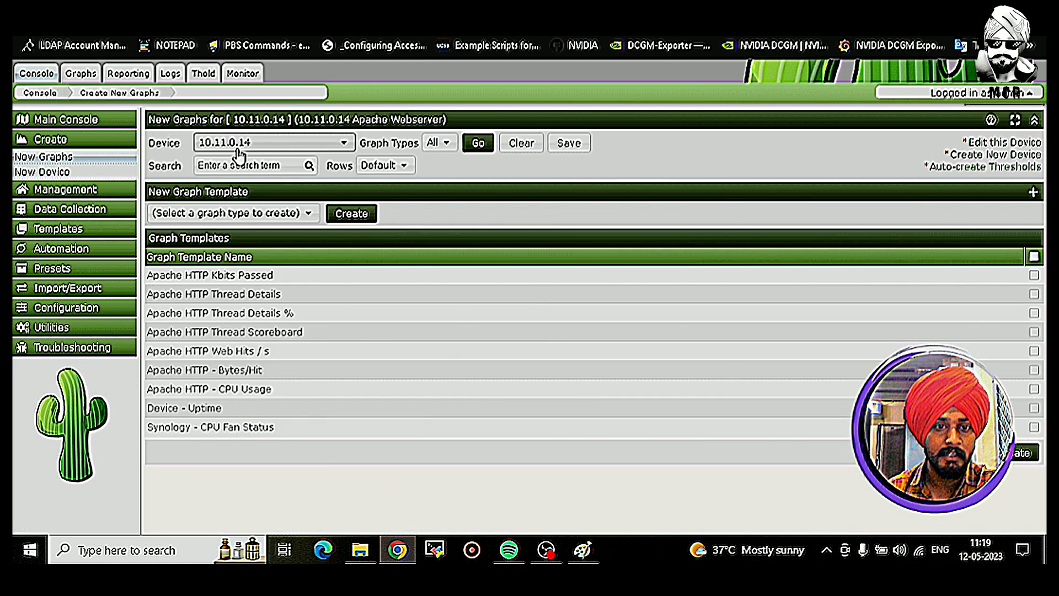
- Search the graph view and its Default Tree for device 10.11.0.14, checking the Local and Machine branches
click(81, 73)
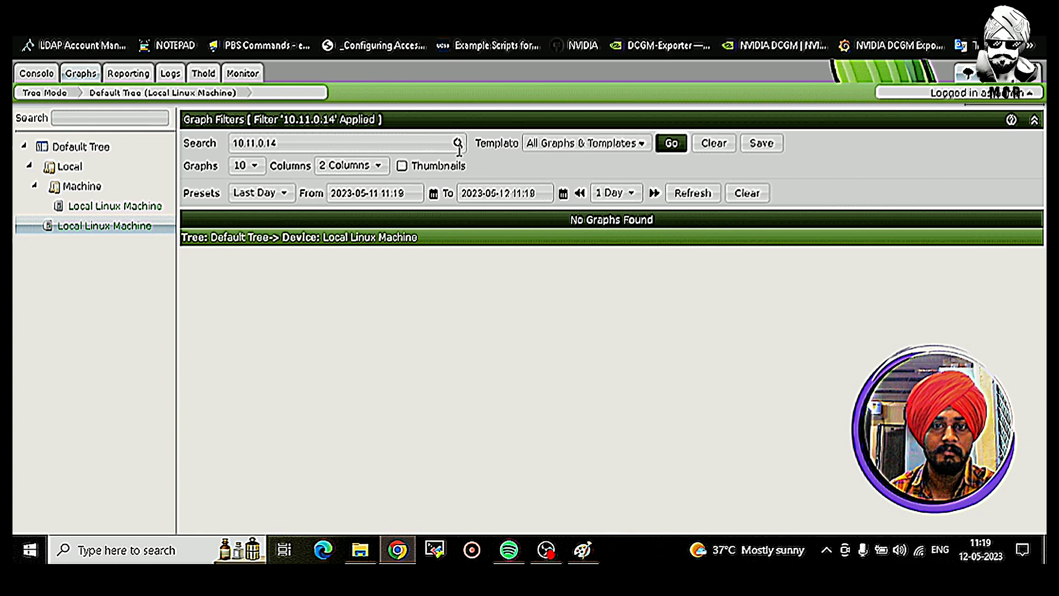
click(34, 185)
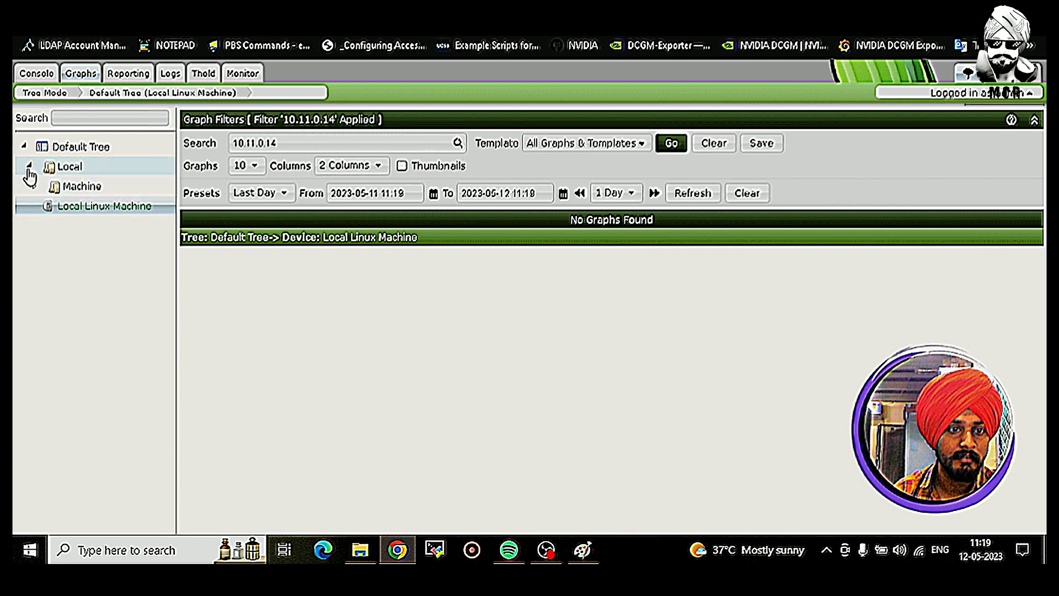
click(28, 166)
click(29, 166)
click(34, 186)
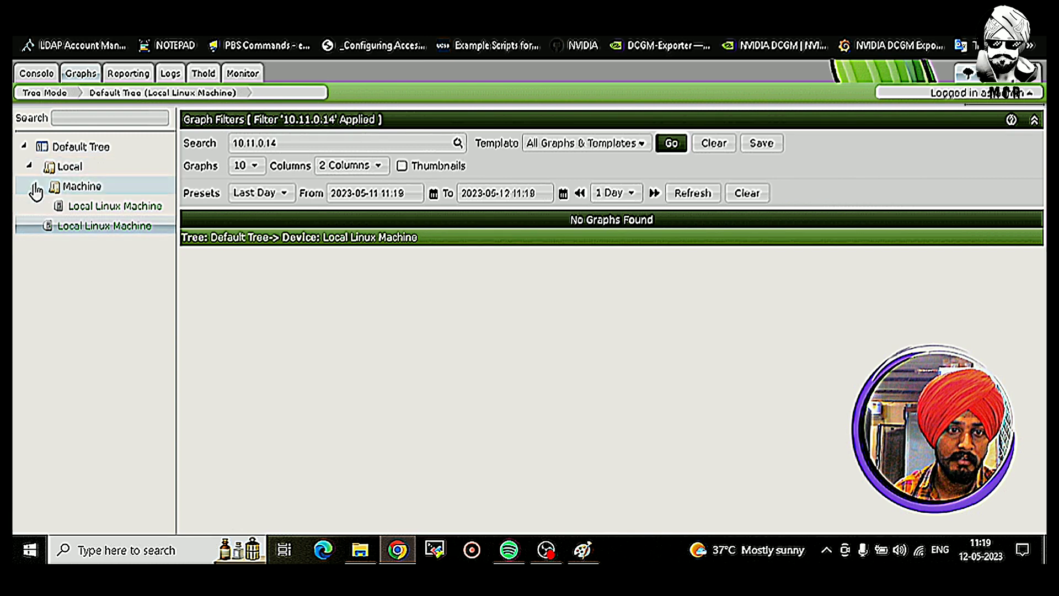
click(24, 146)
click(24, 147)
click(70, 120)
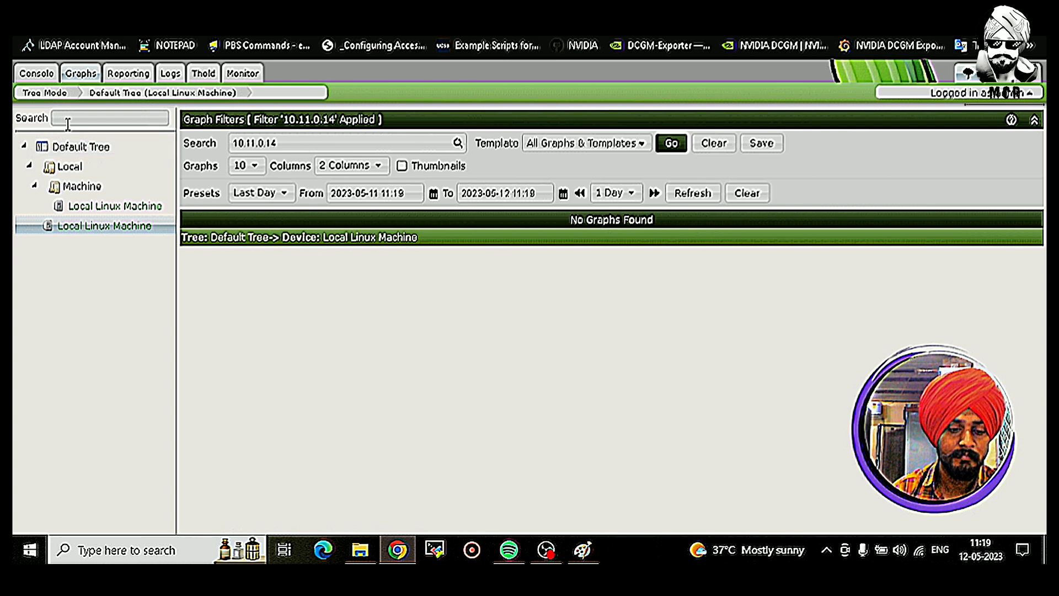
text(10.)
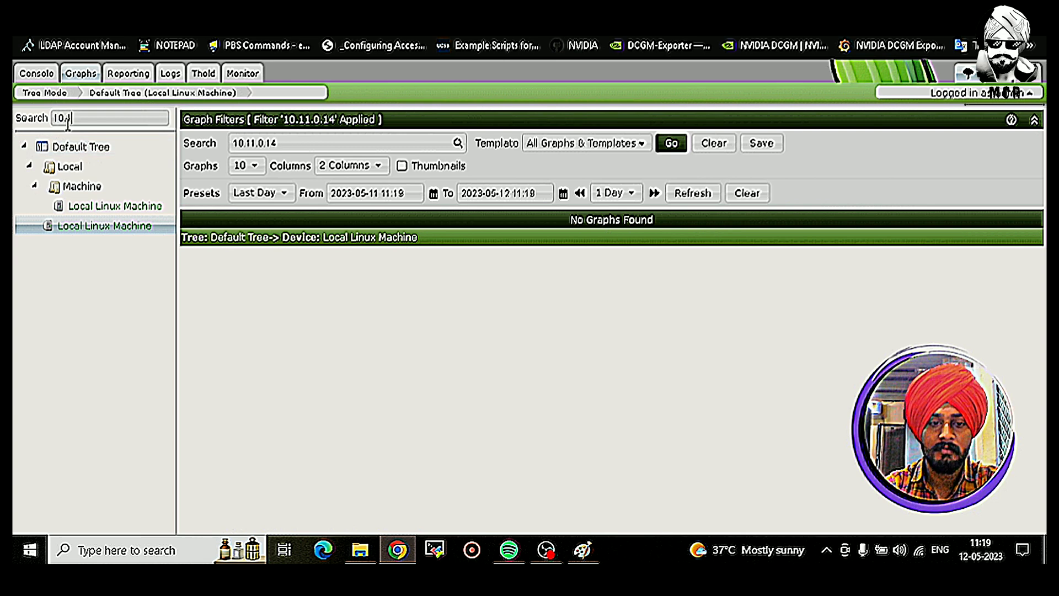
text(11.0.14)
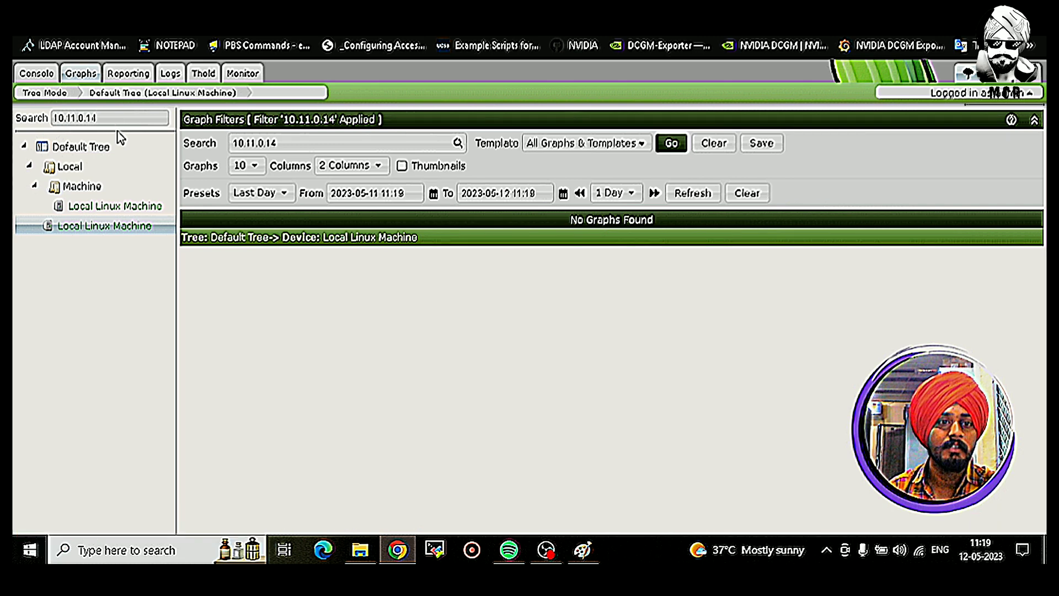
- Open the device management list and filter it for 10.11.0.14
click(28, 73)
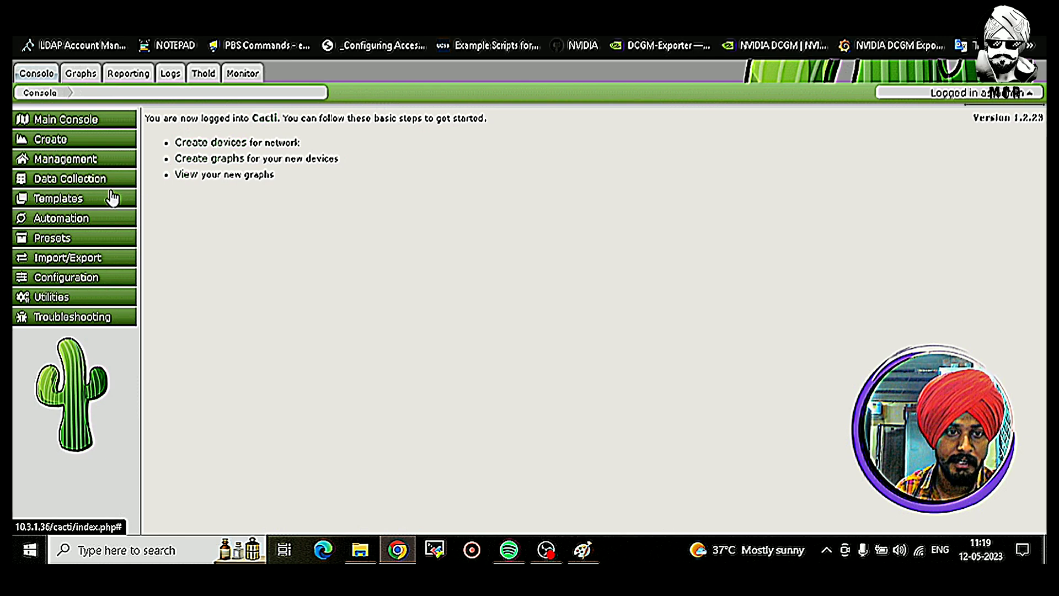
click(81, 73)
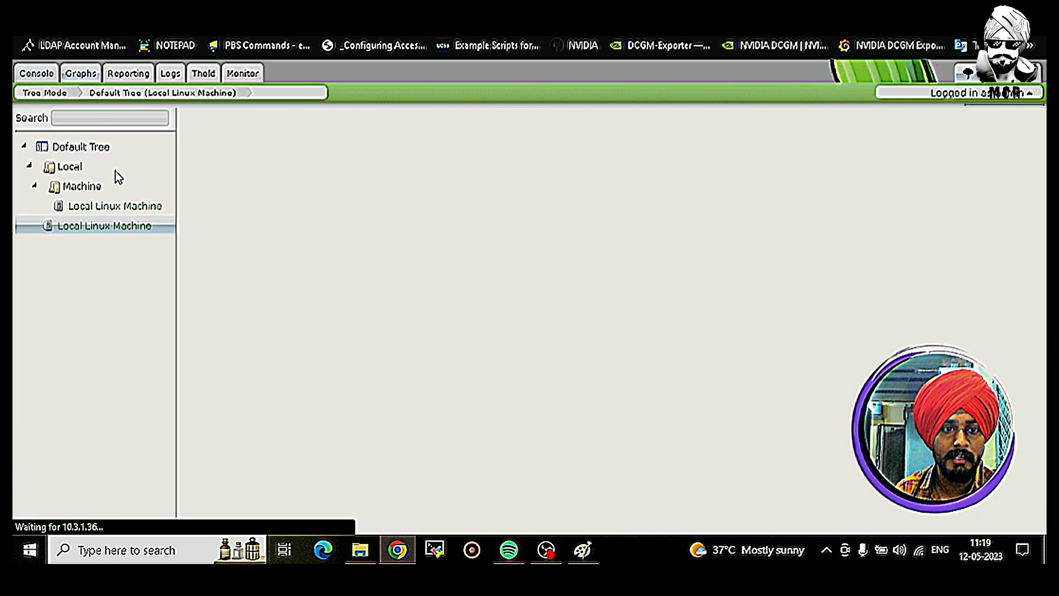
click(37, 73)
click(88, 159)
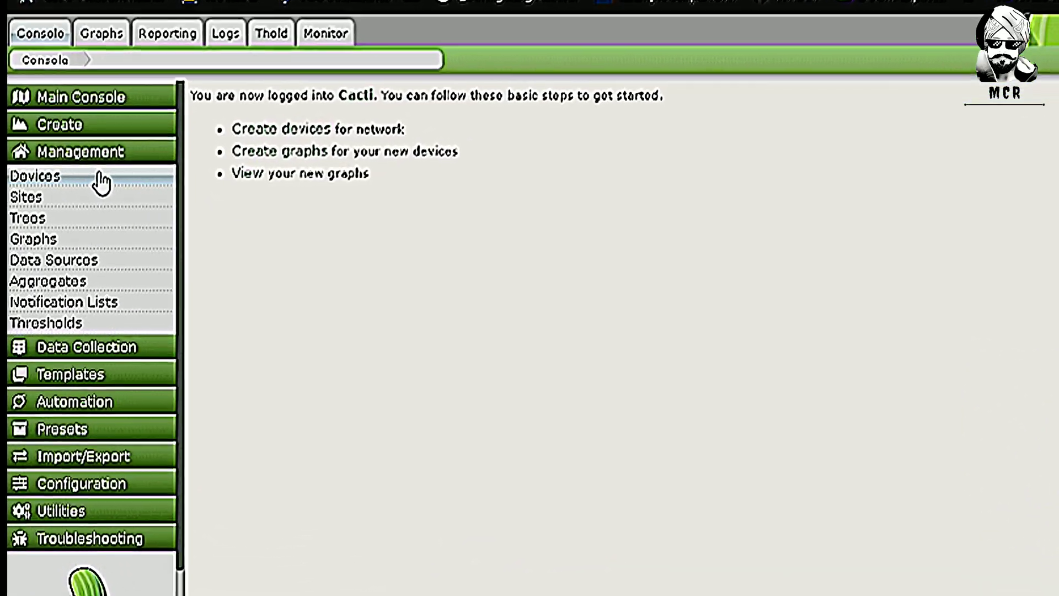
click(108, 182)
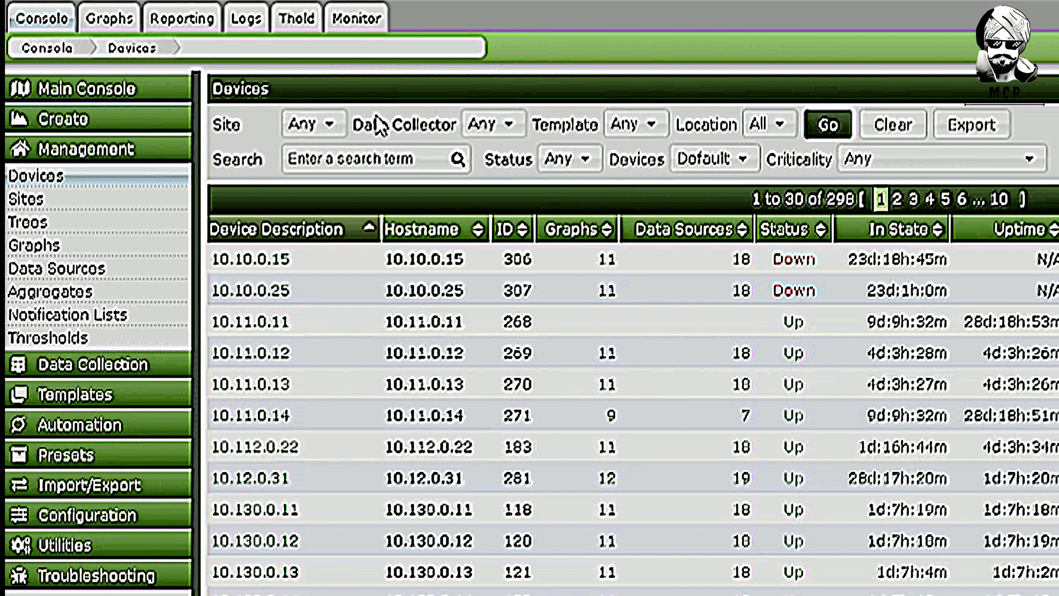
text(10.1)
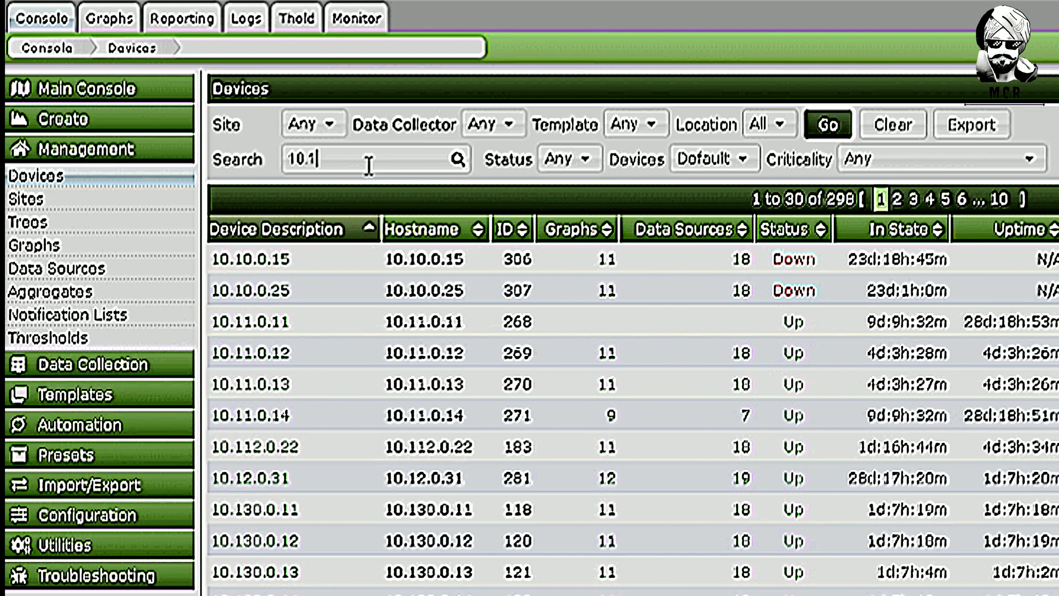
text(1.0.14)
key(Return)
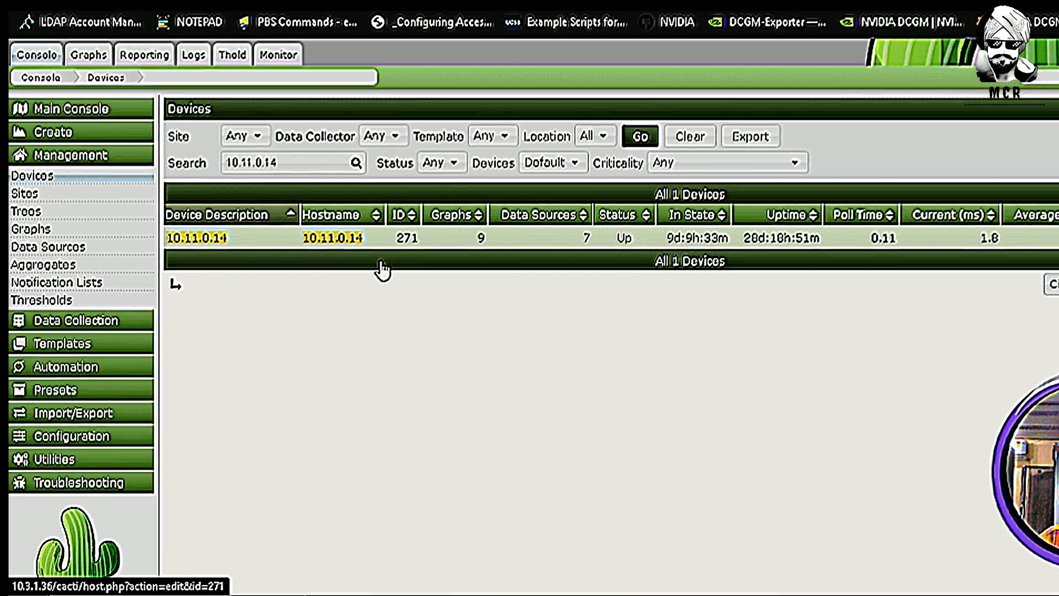
- Review the settings and associated graph templates of device 10.11.0.14 and return to the device list
click(427, 256)
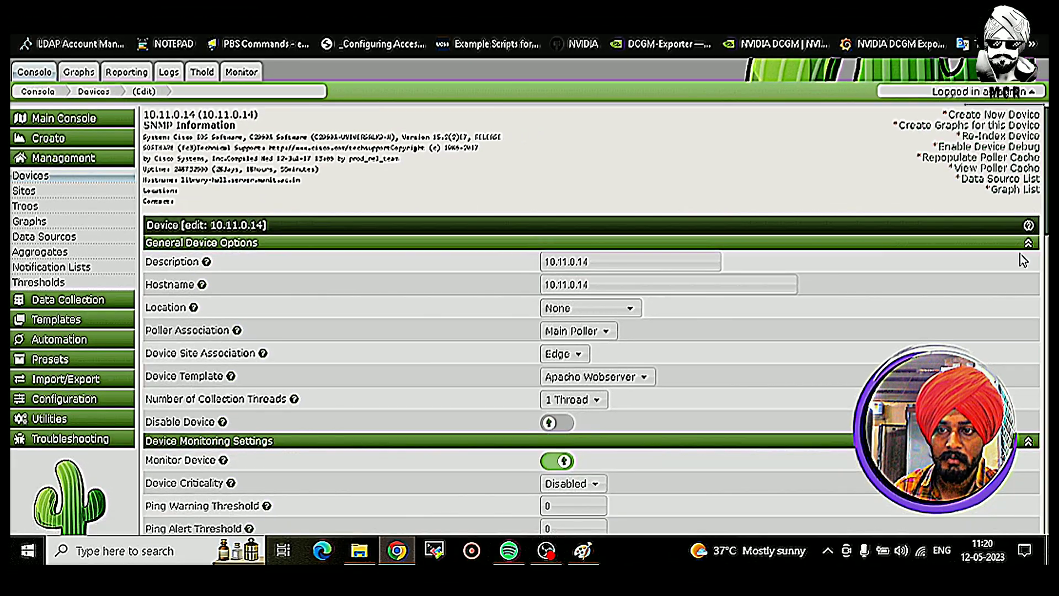
scroll(875, 278, down, 15)
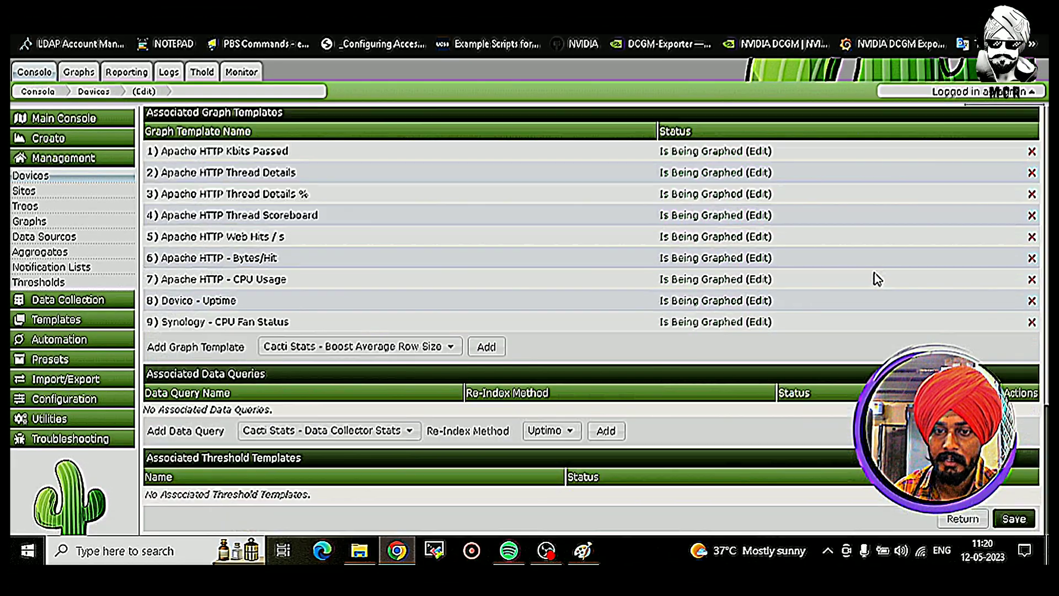
scroll(800, 336, up, 15)
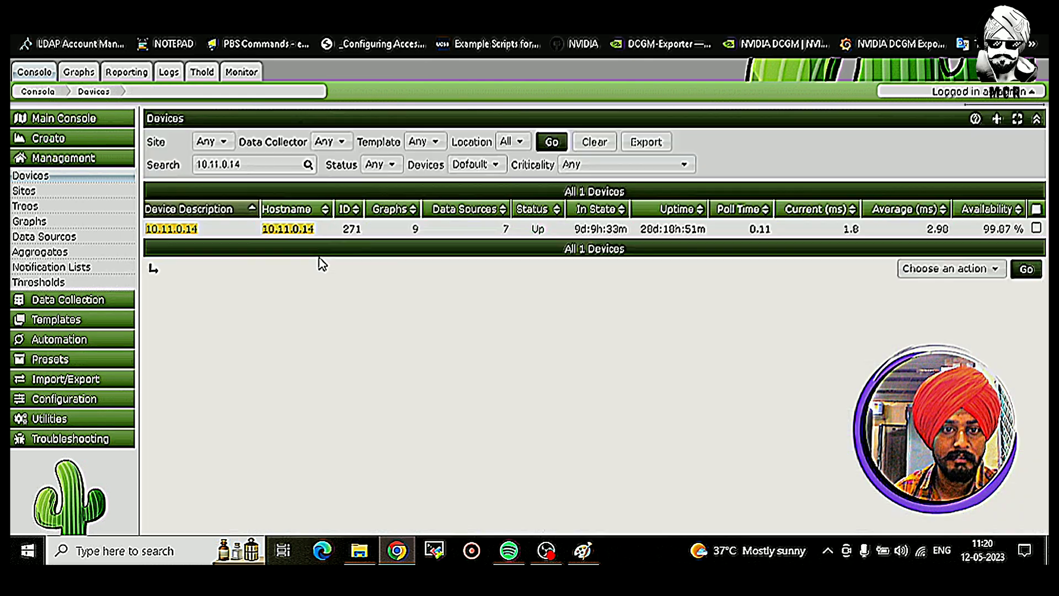
- Place device 10.11.0.14 on the Default Tree with [root] as the destination branch
click(1036, 228)
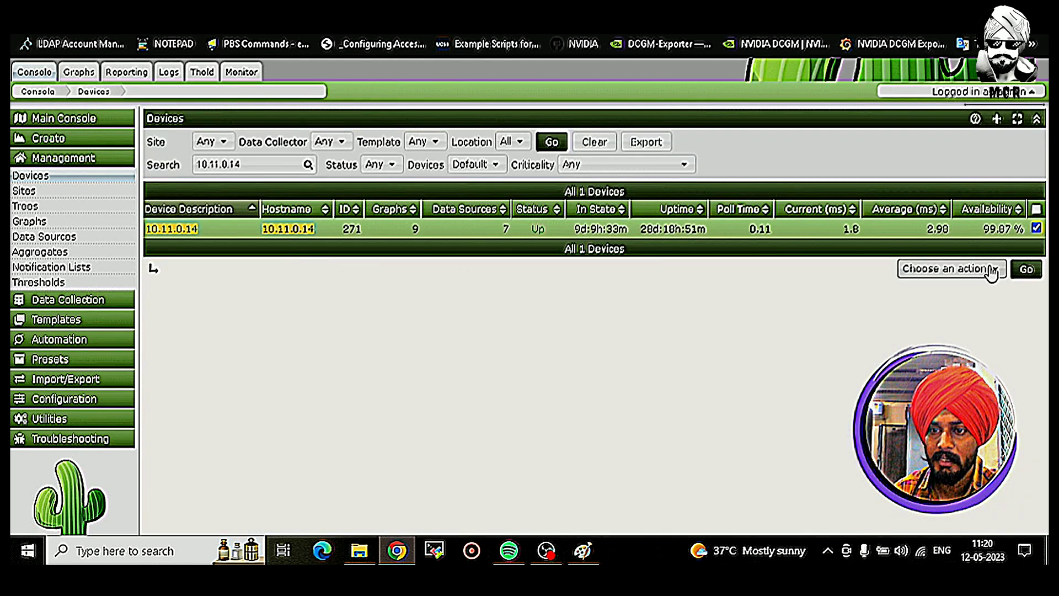
click(987, 268)
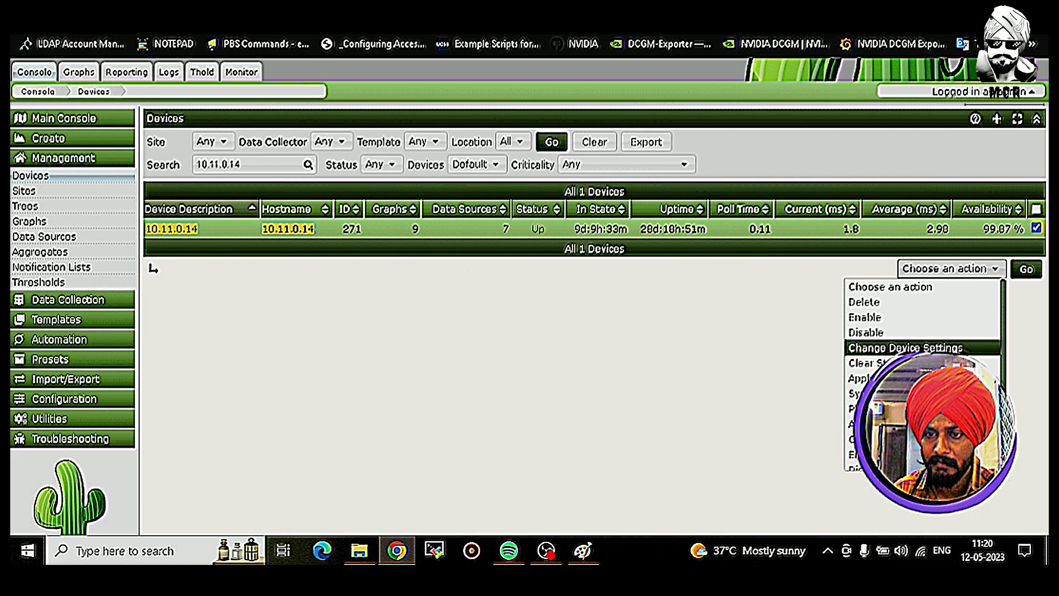
scroll(922, 376, down, 1)
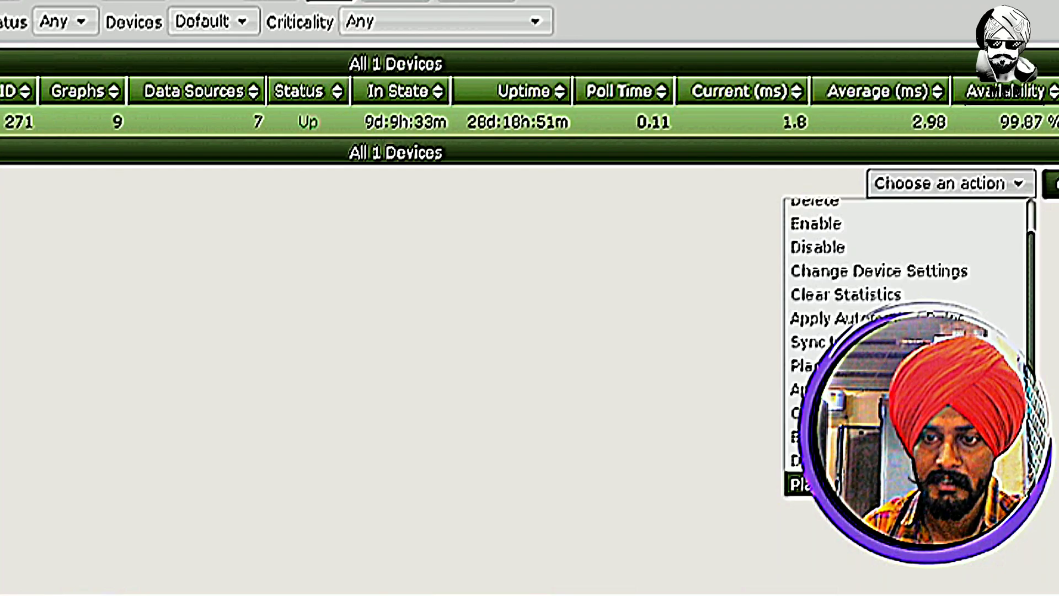
click(905, 484)
click(1051, 185)
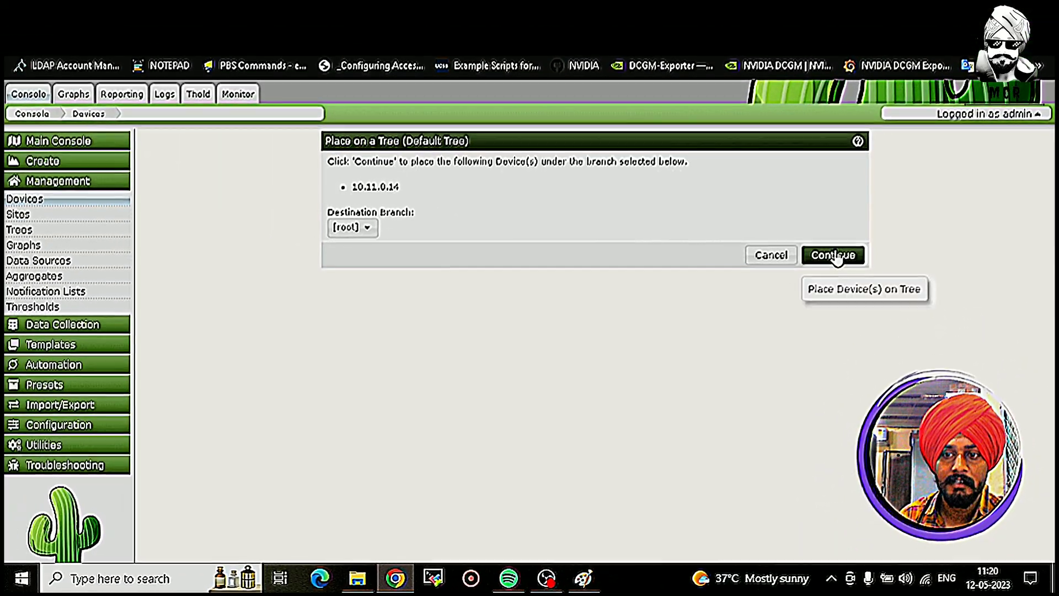
click(811, 216)
click(709, 361)
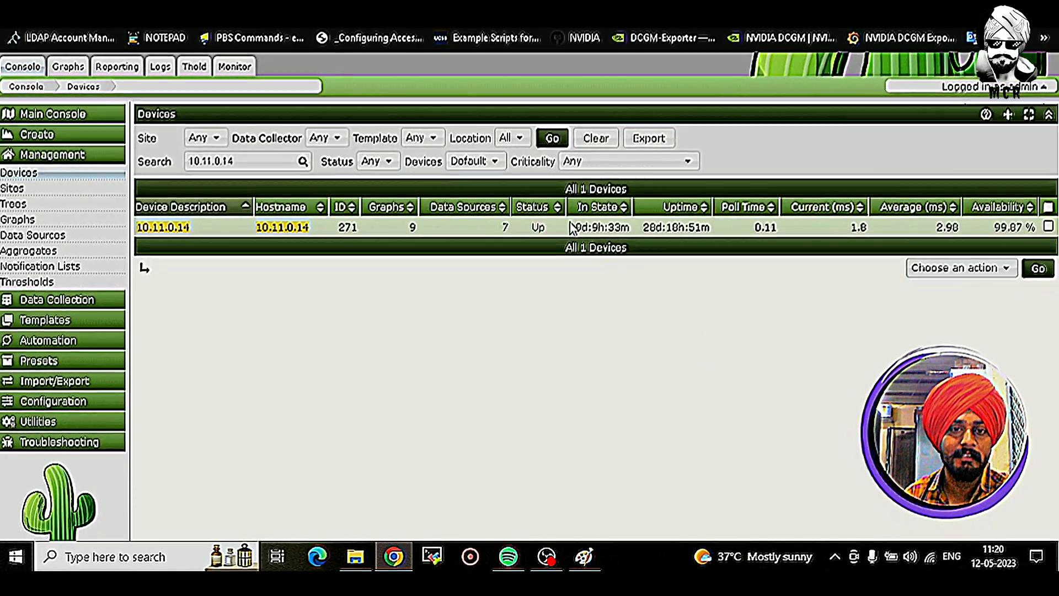
- Open device 10.11.0.14 under the Default Tree in the graph view and look through its graphs
click(68, 59)
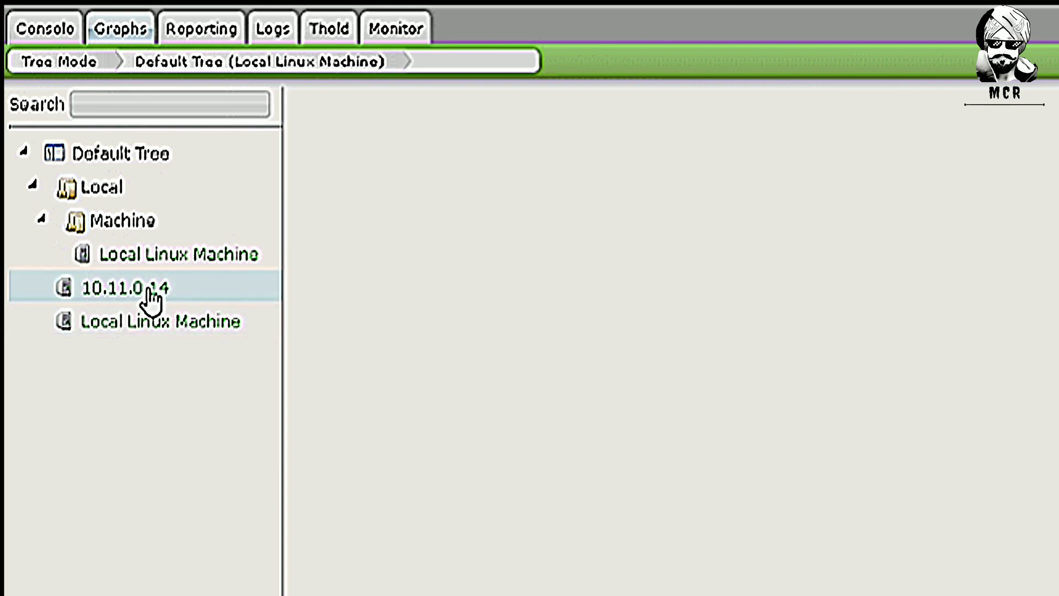
click(150, 298)
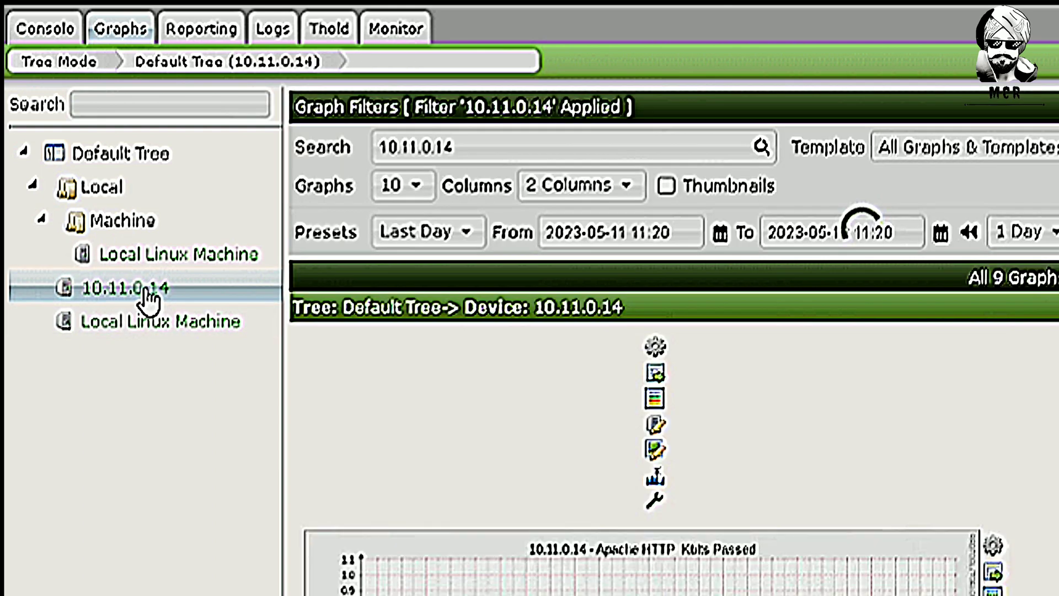
scroll(860, 411, down, 10)
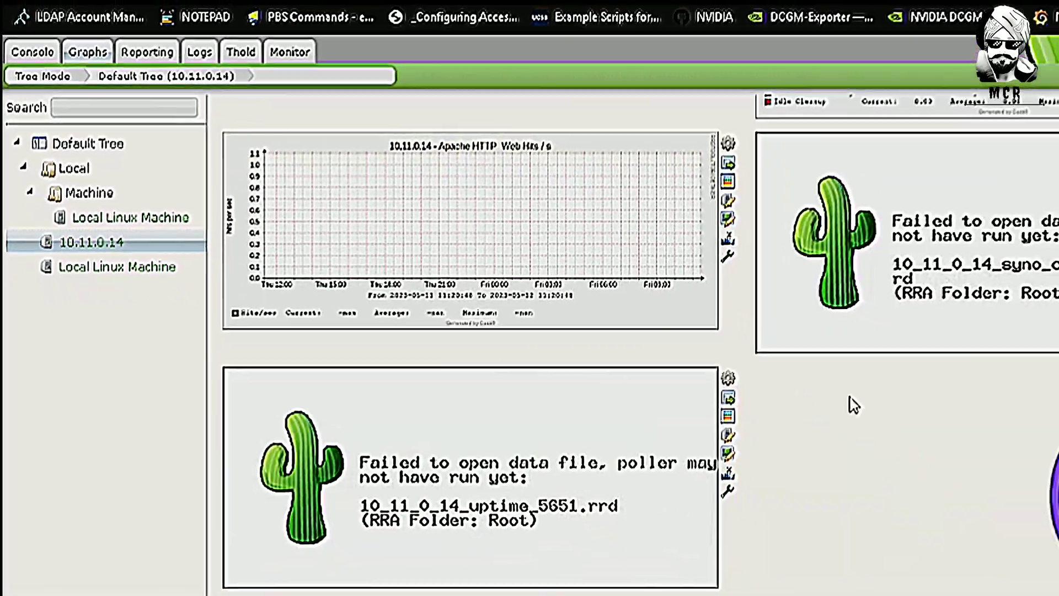
scroll(849, 398, up, 10)
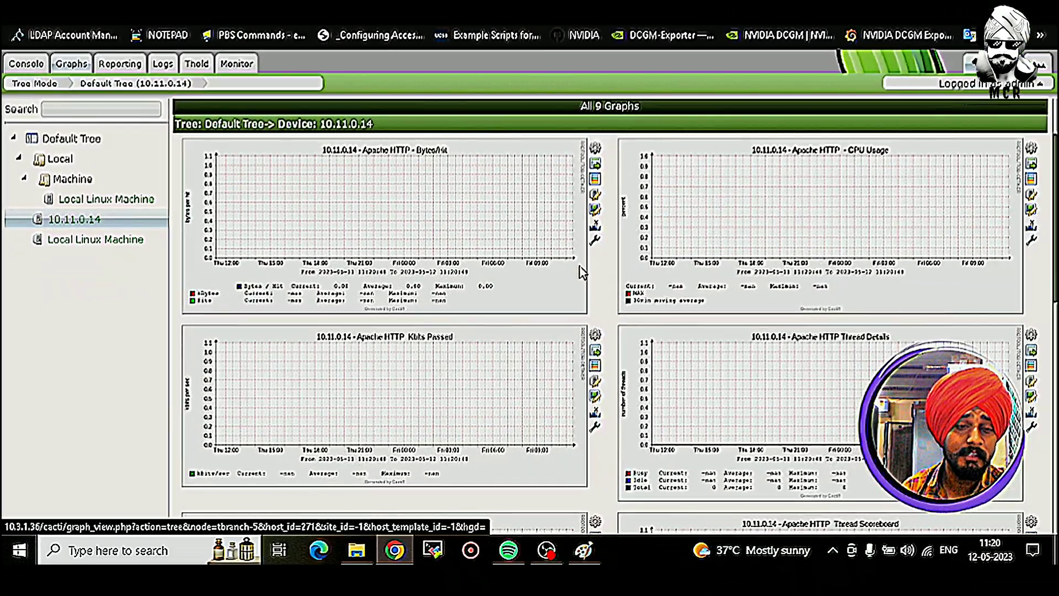
scroll(576, 282, up, 2)
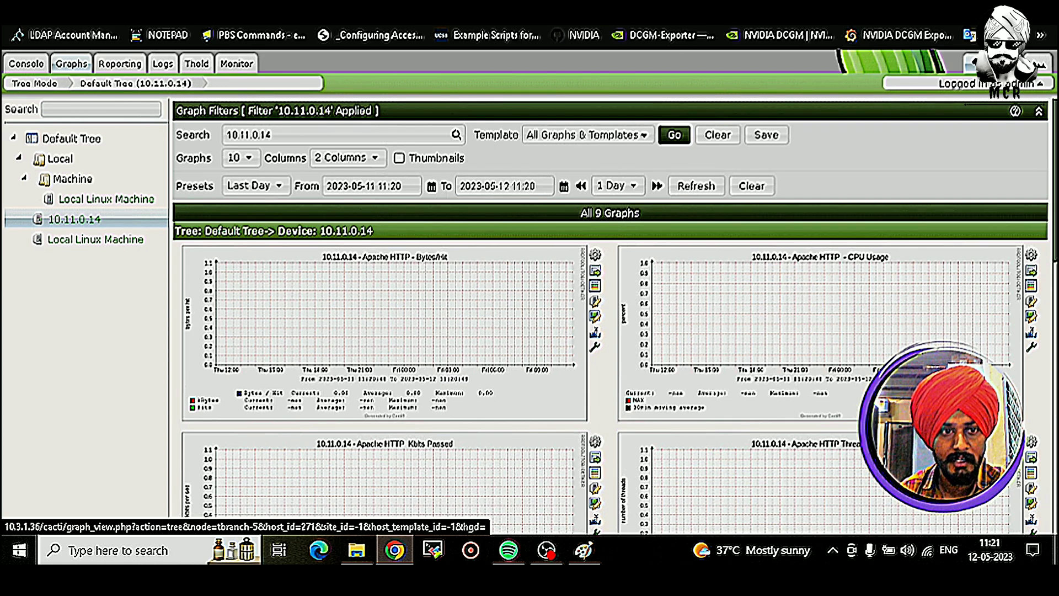
- Revisit the new graphs page for device 10.11.0.14 and review the actions available in the device management list
click(25, 63)
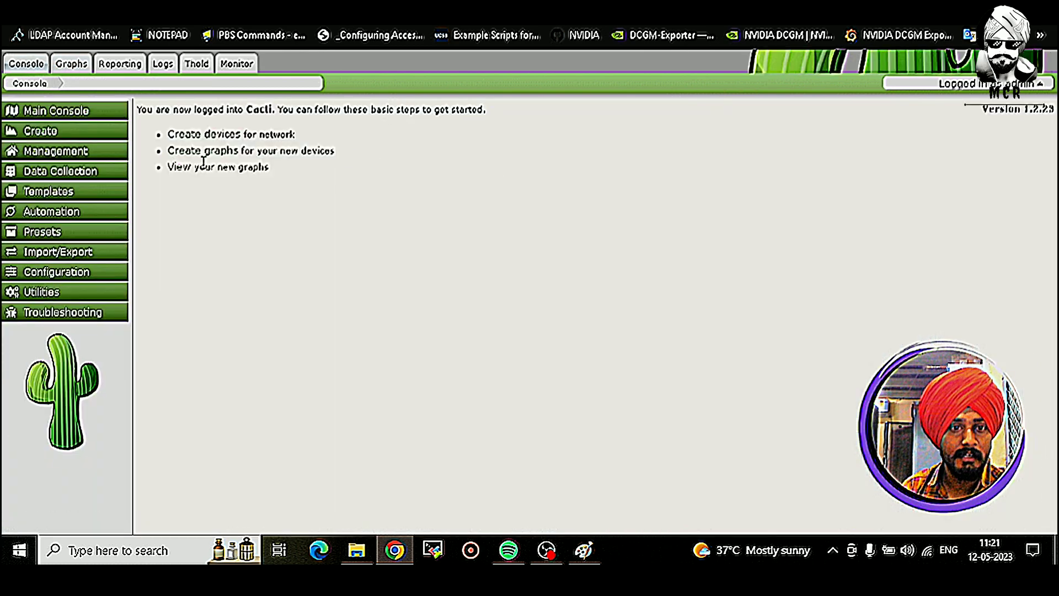
click(40, 130)
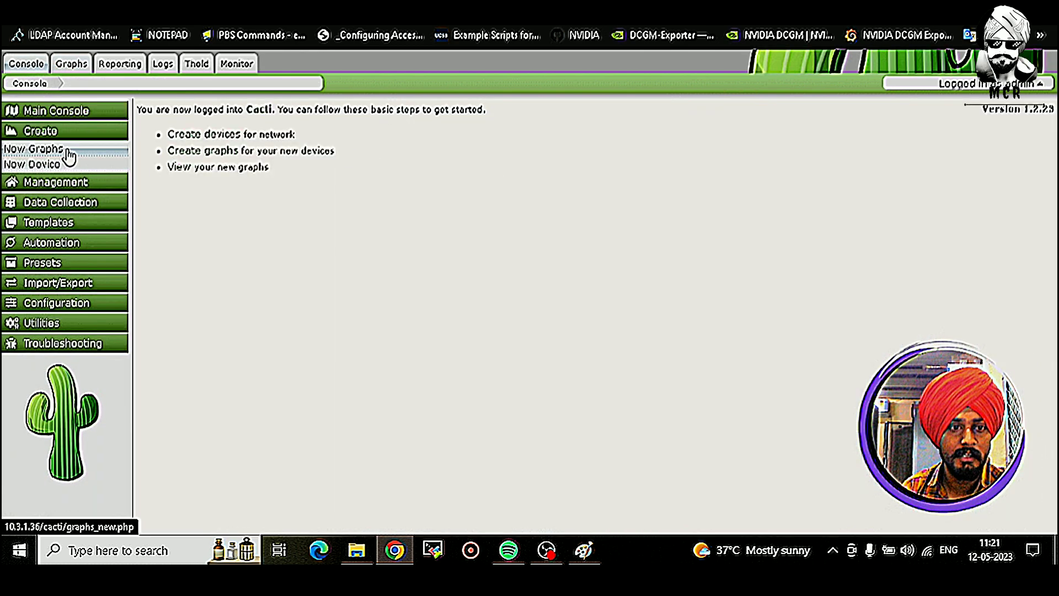
click(33, 149)
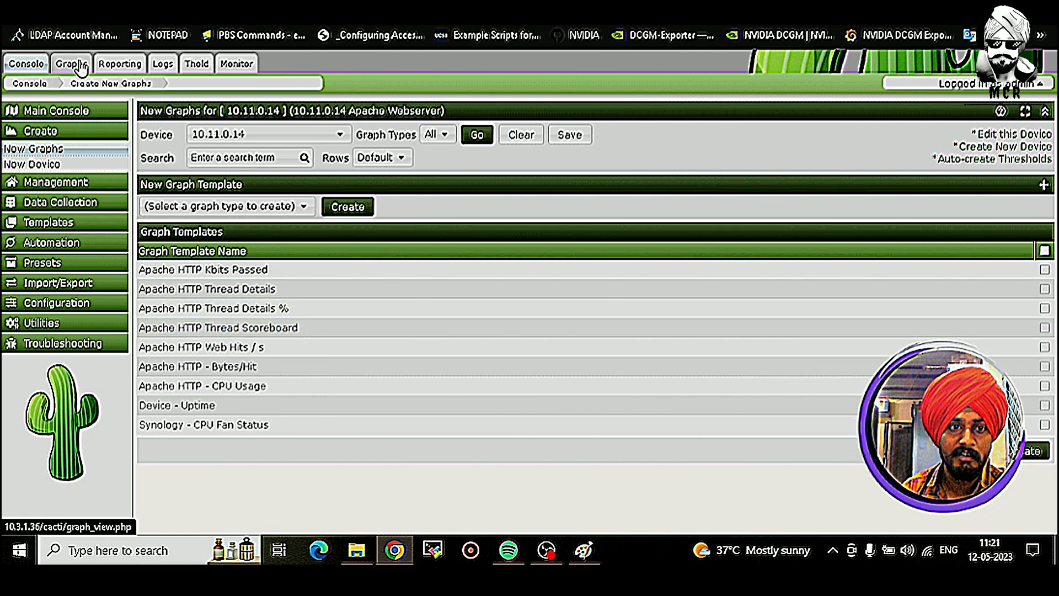
click(67, 182)
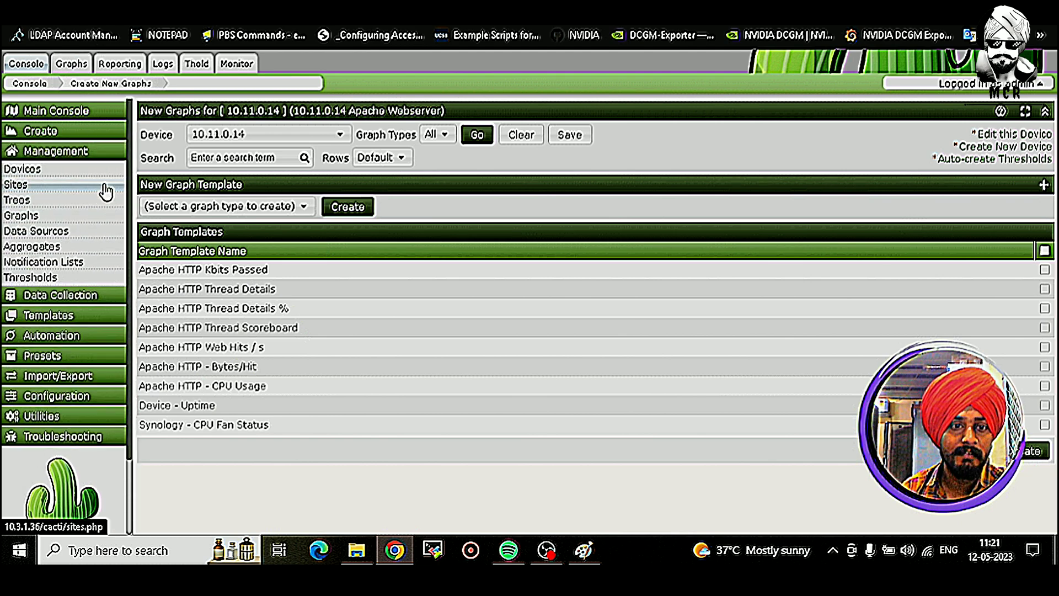
click(33, 170)
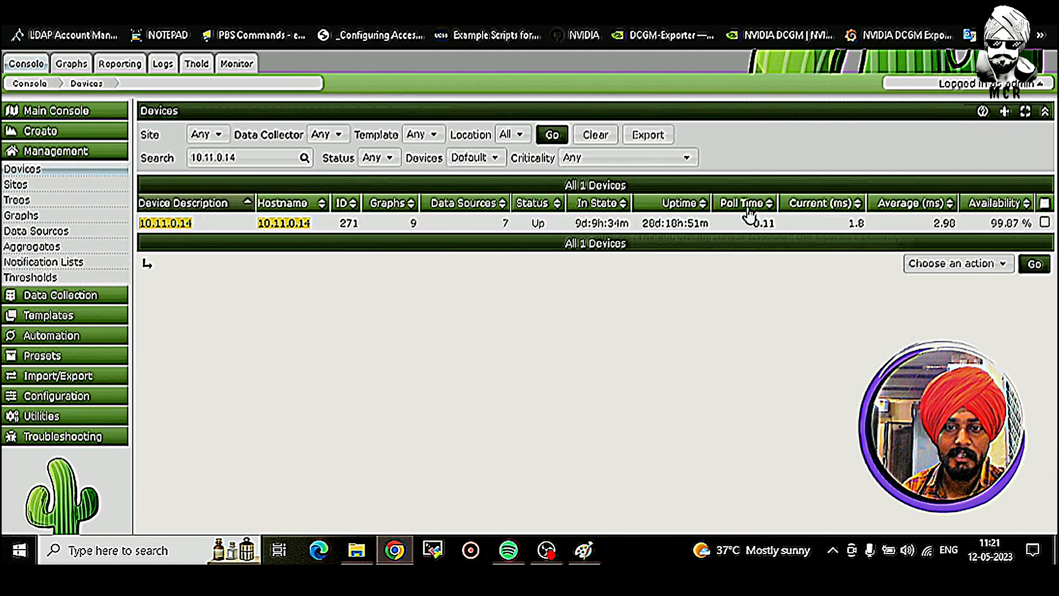
click(989, 265)
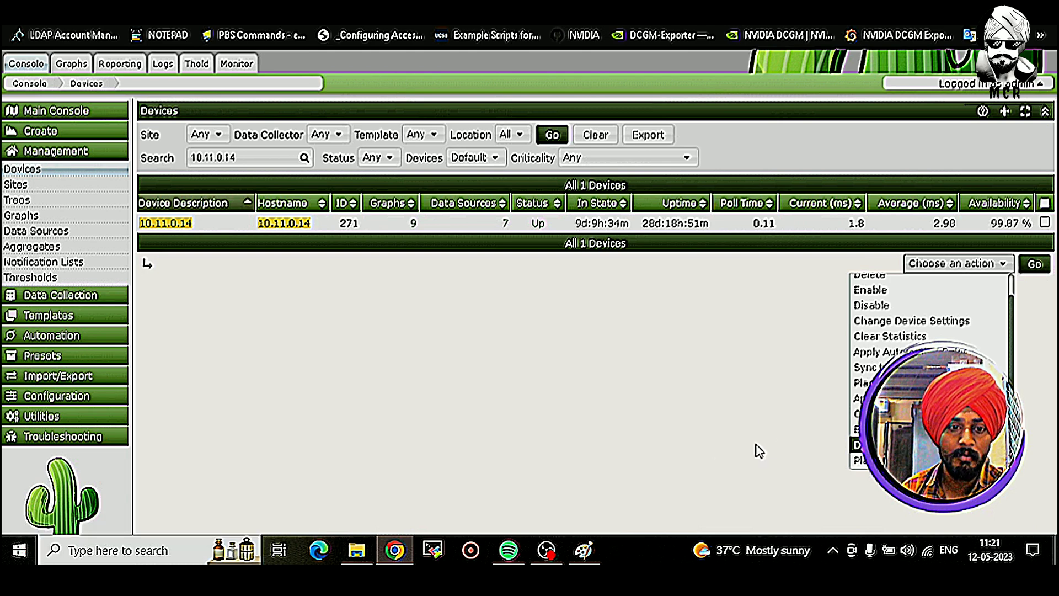
click(656, 422)
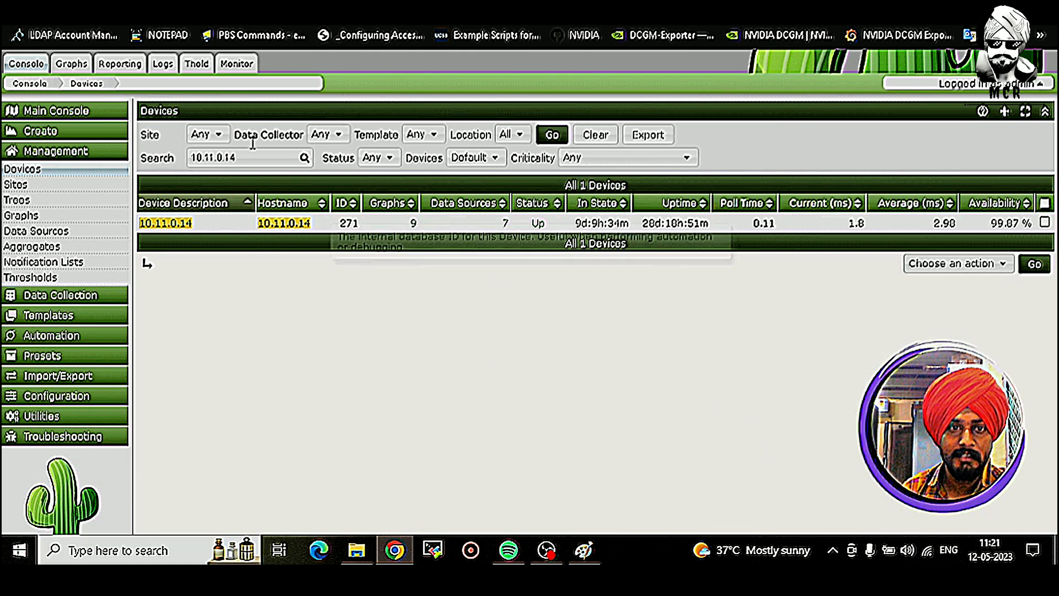
- Return to the graph tree, reload the graphs of device 10.11.0.14 and examine them through to the Uptime graph
click(77, 64)
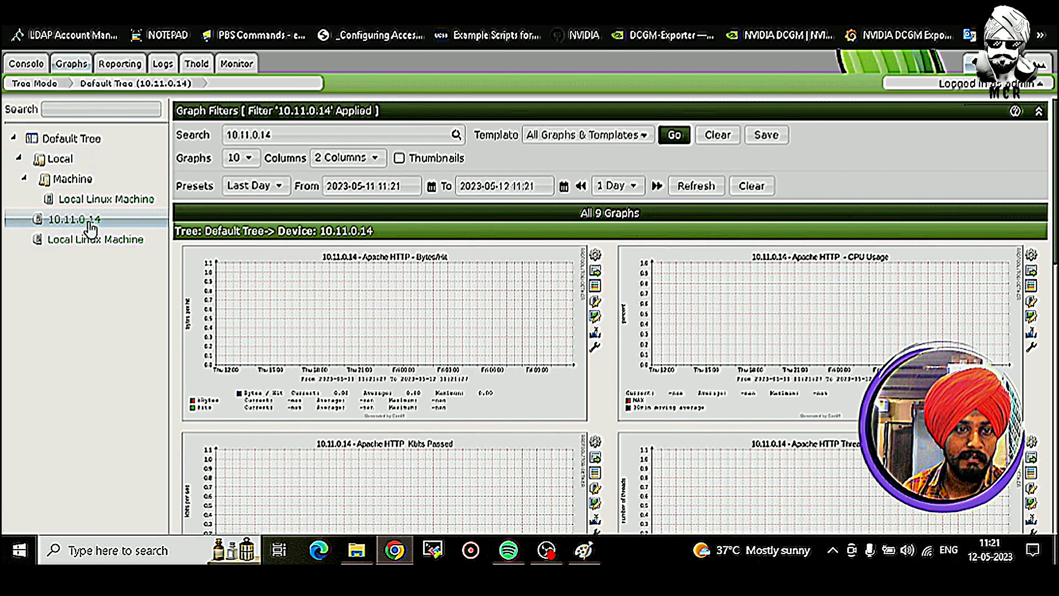
click(72, 220)
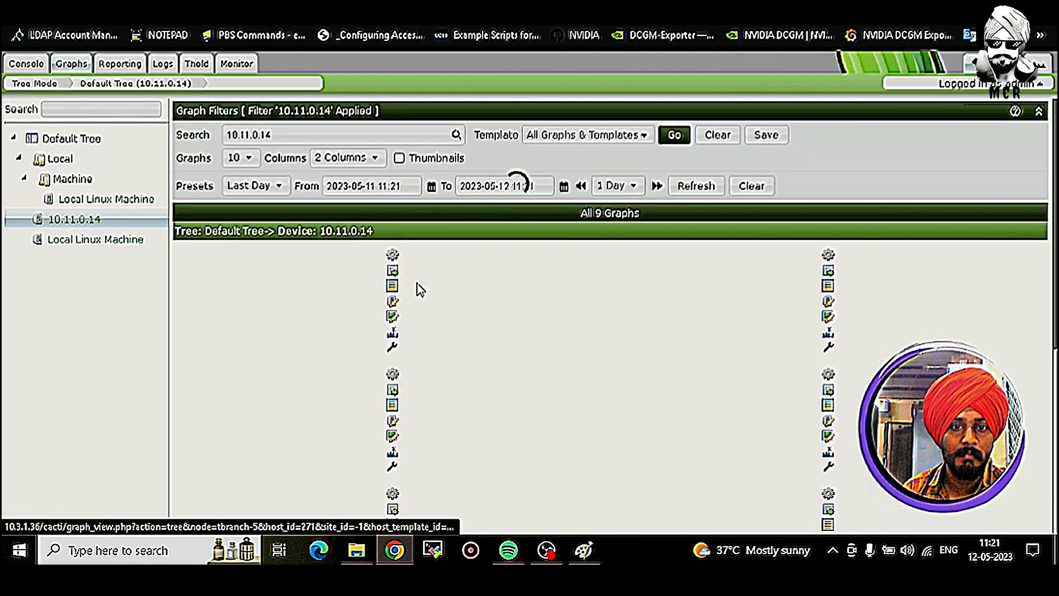
scroll(643, 452, down, 8)
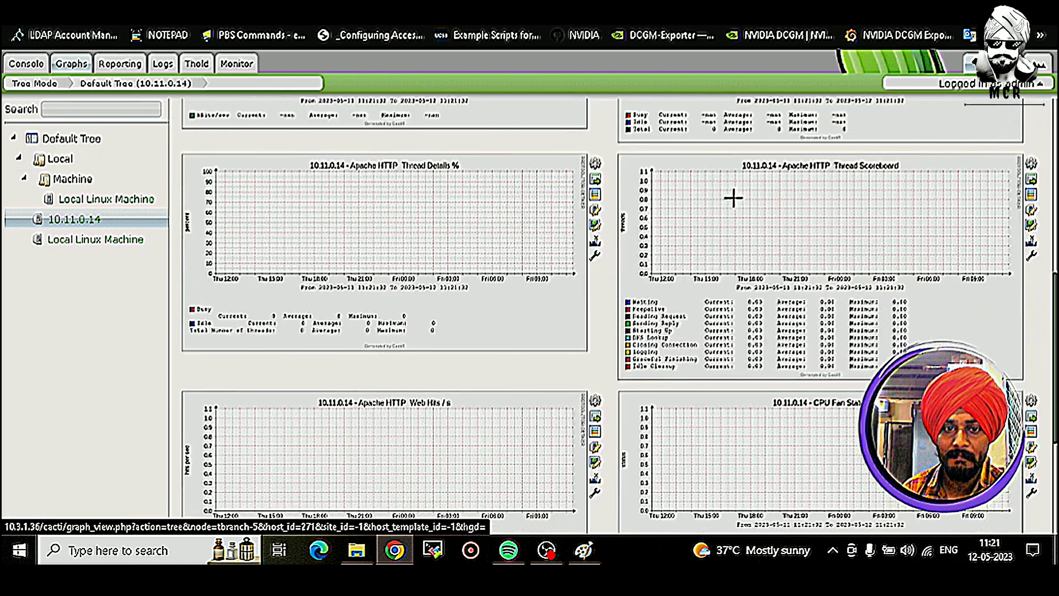
scroll(650, 294, down, 5)
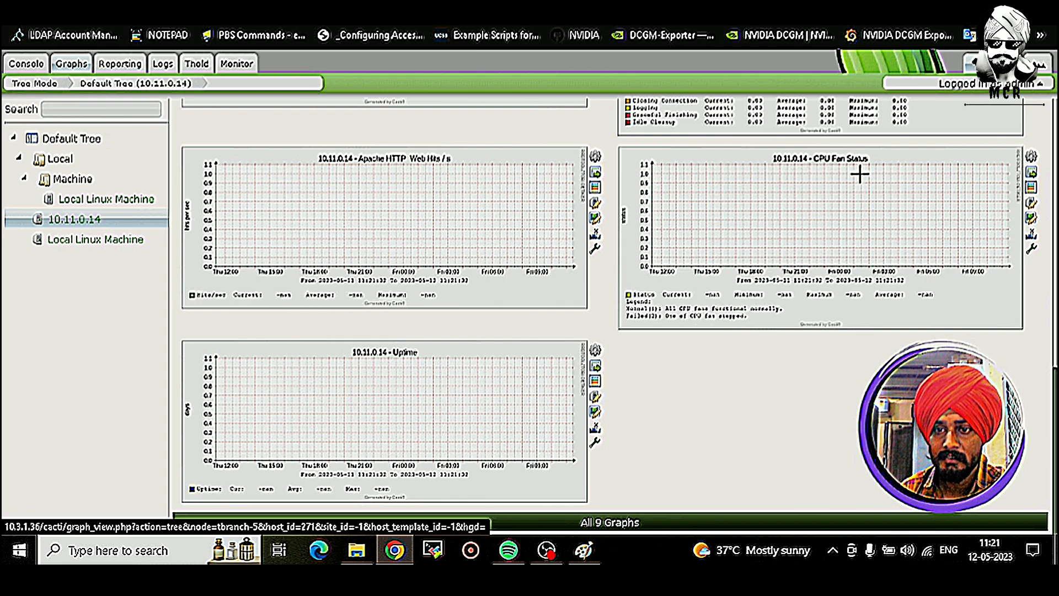